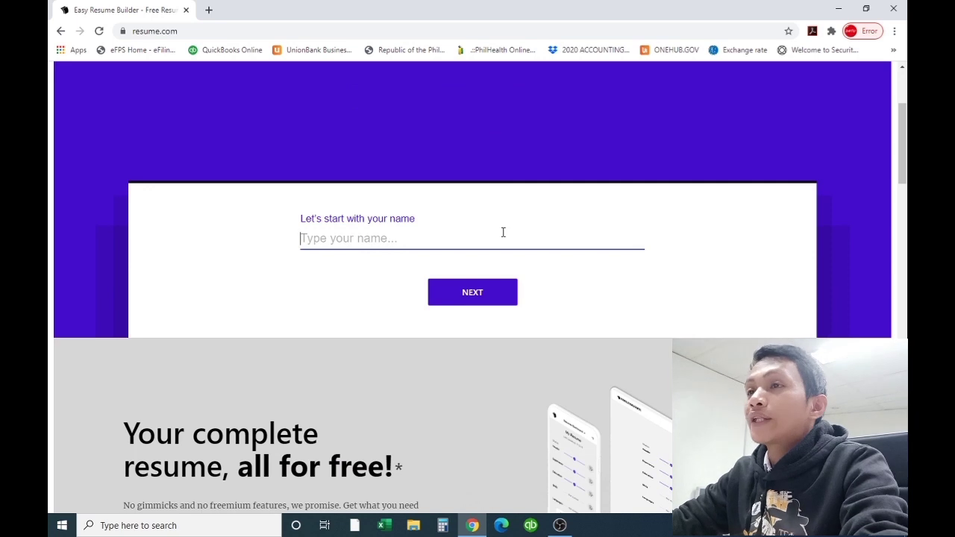
# Enter the user's full name and submit it to start building the resume
pyautogui.write('a')
pyautogui.press('BackSpace')
pyautogui.press('BackSpace')
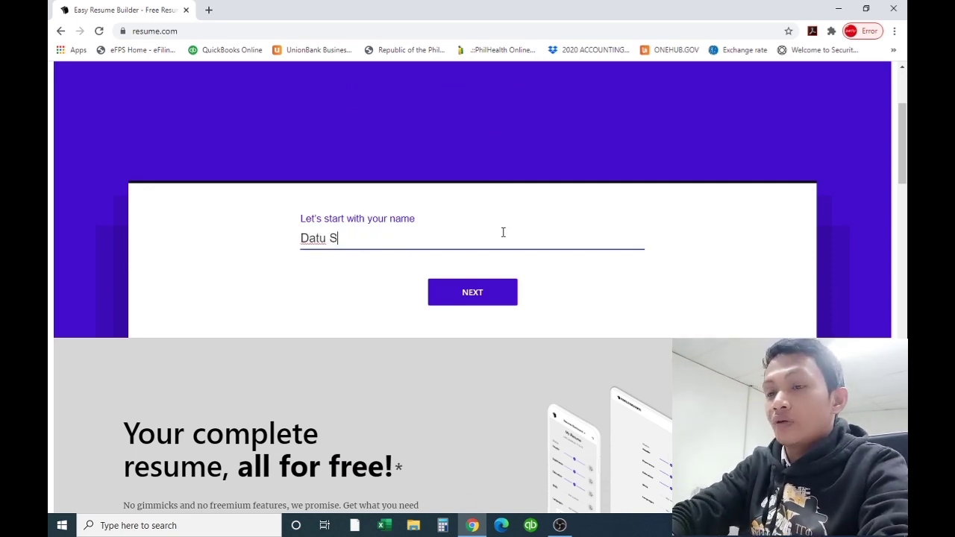
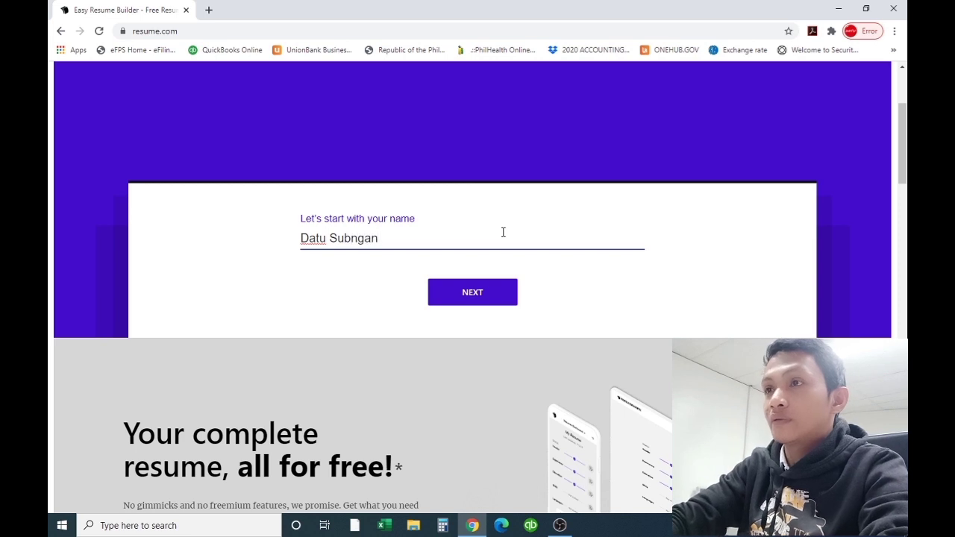
pyautogui.click(482, 301)
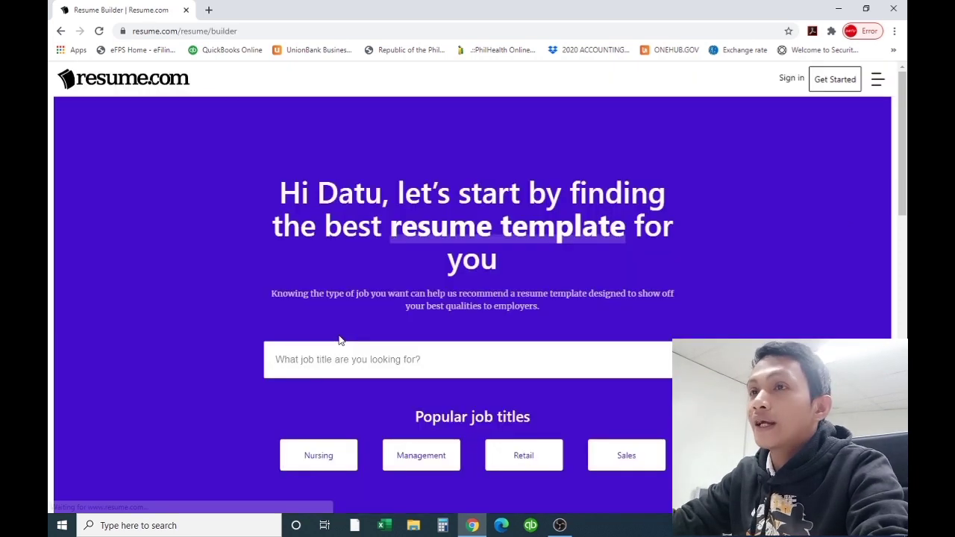
# Choose Retail as the target job title
pyautogui.scroll(-1, 359, 313)
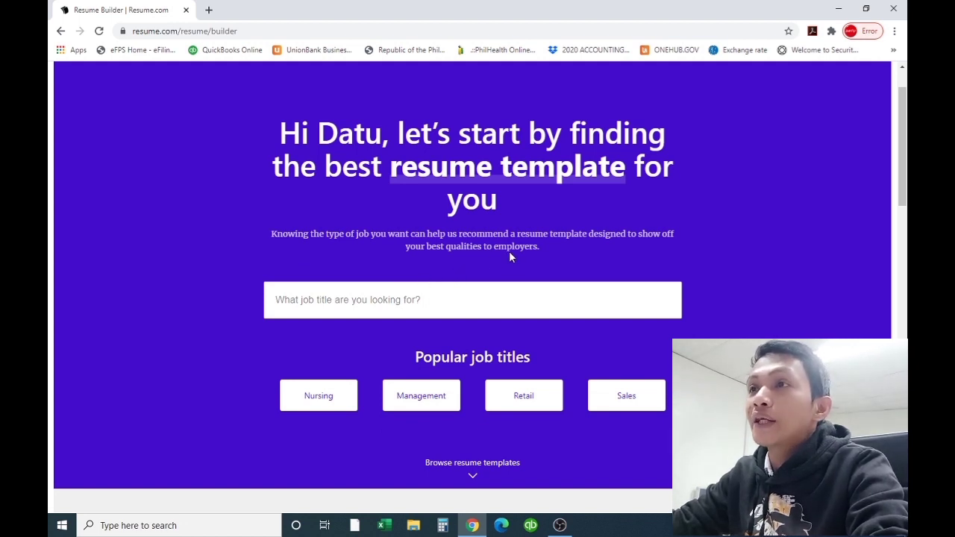
pyautogui.scroll(-1, 597, 246)
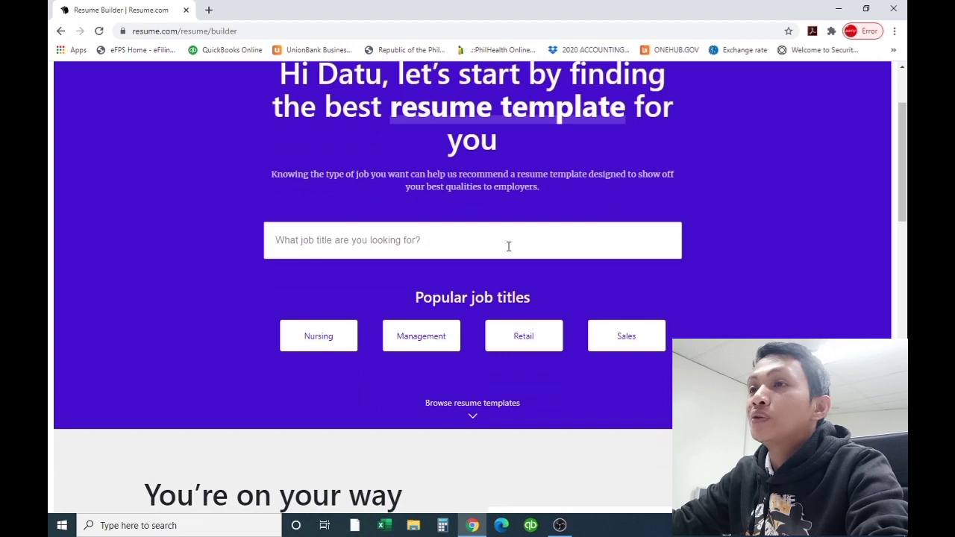
pyautogui.scroll(2, 459, 321)
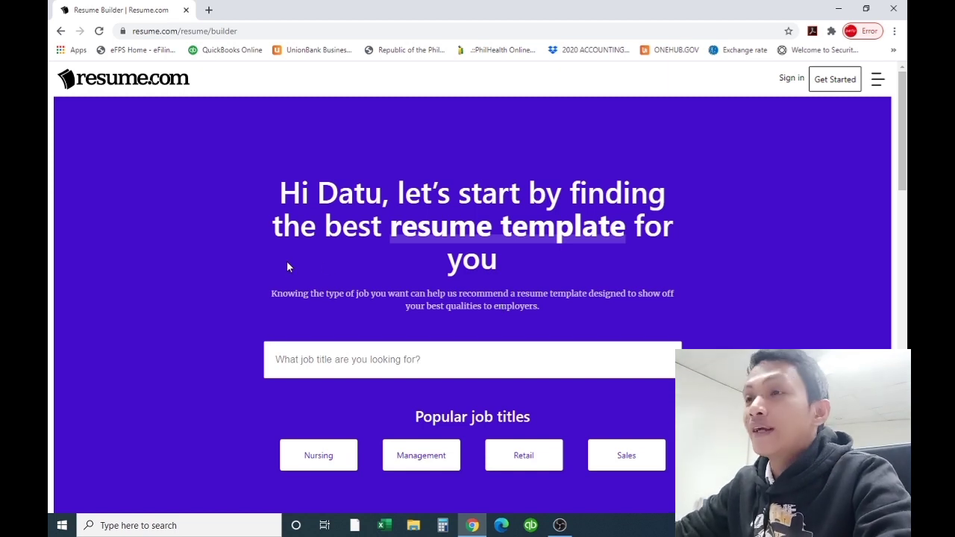
pyautogui.scroll(-1, 369, 339)
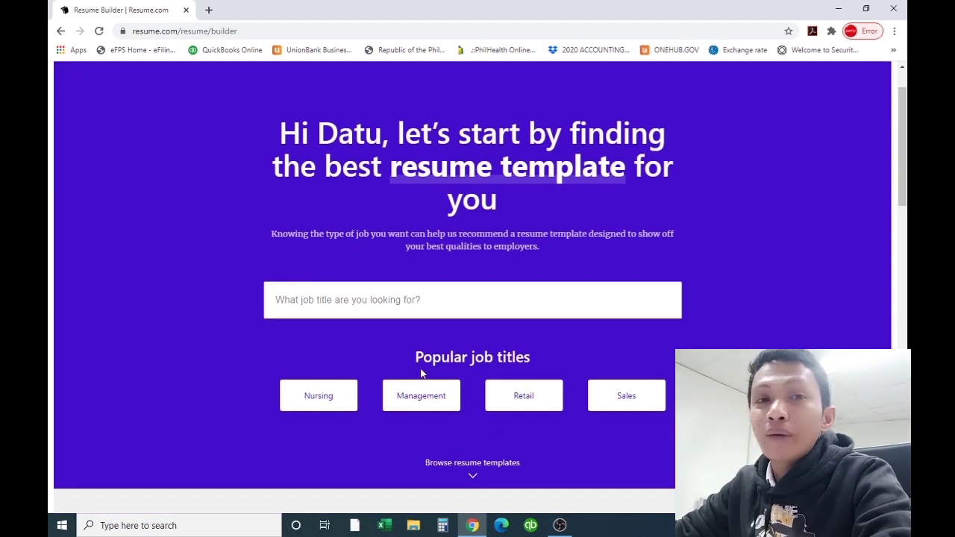
pyautogui.click(504, 403)
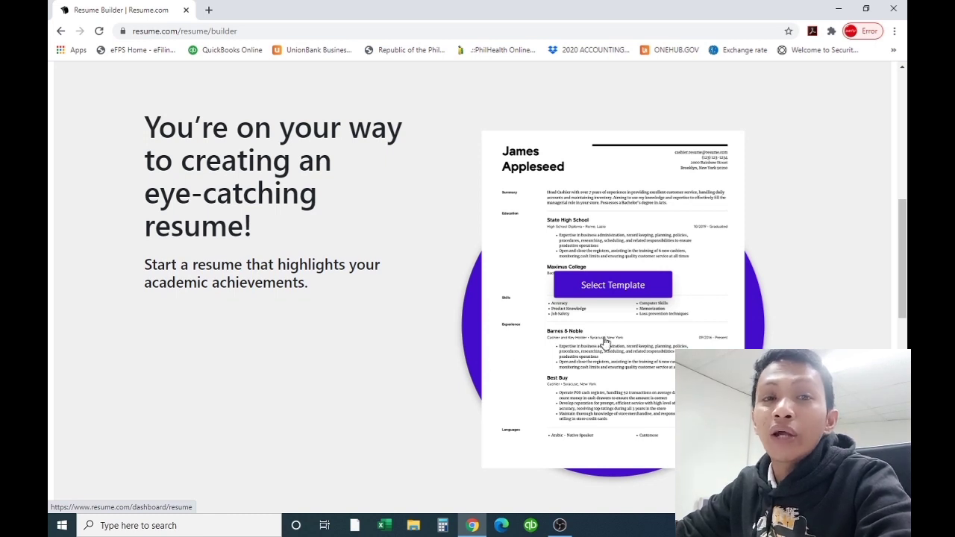
# Start the resume from the experience-highlighting template on the left
pyautogui.scroll(-4, 689, 304)
pyautogui.scroll(-2, 693, 303)
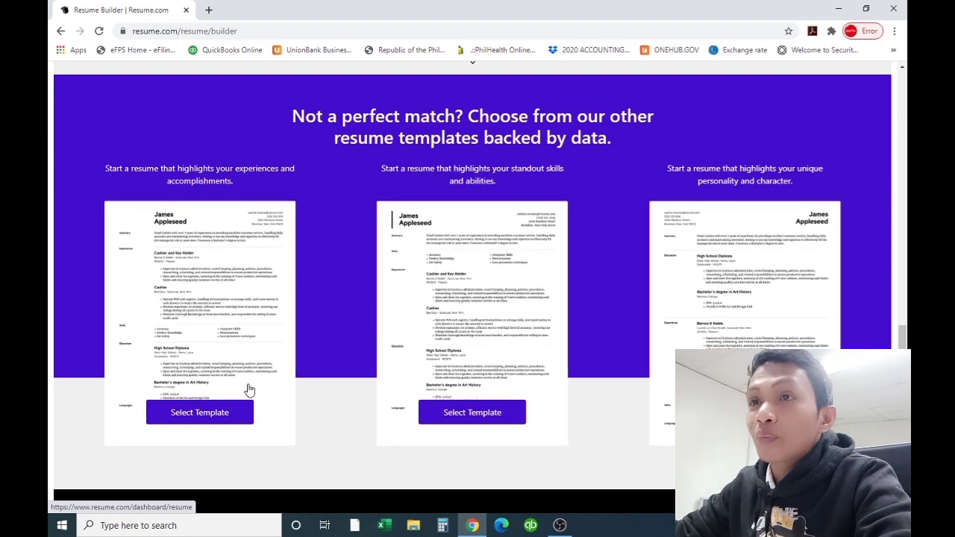
pyautogui.click(205, 419)
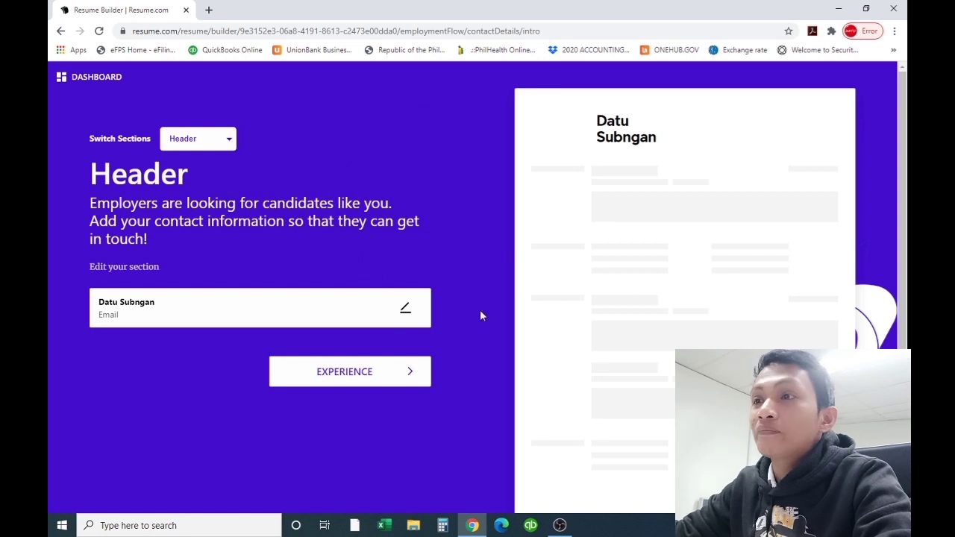
# Fill in the header's email address, fixing its typo, and the phone number
pyautogui.click(144, 307)
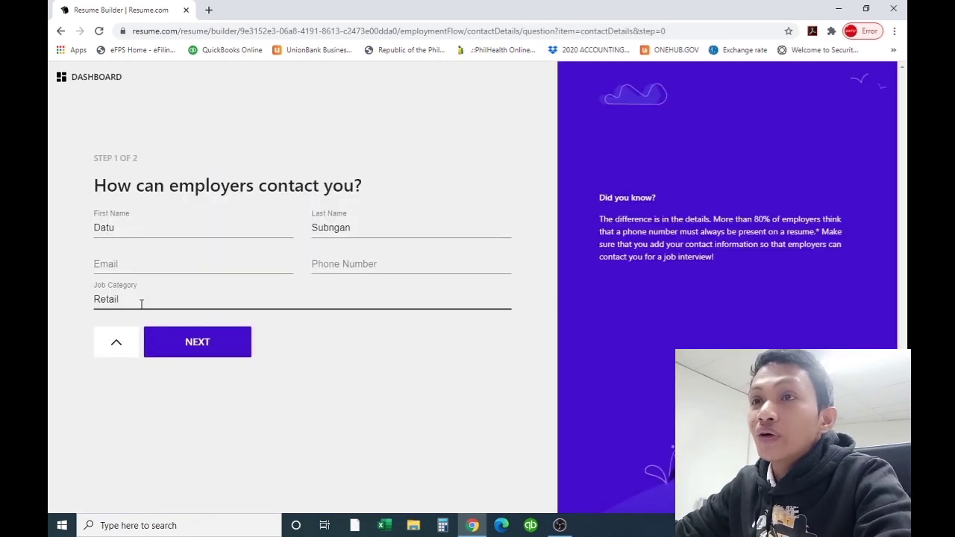
pyautogui.click(174, 264)
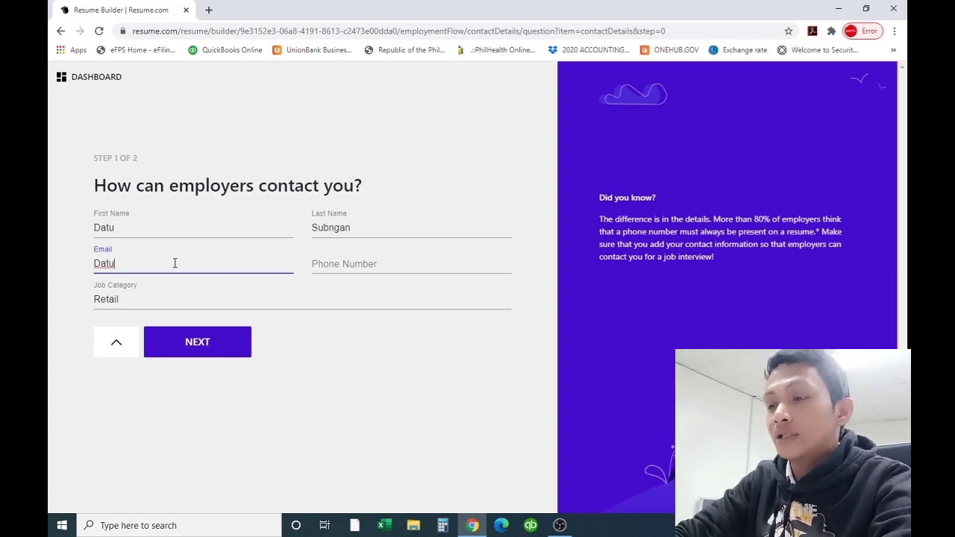
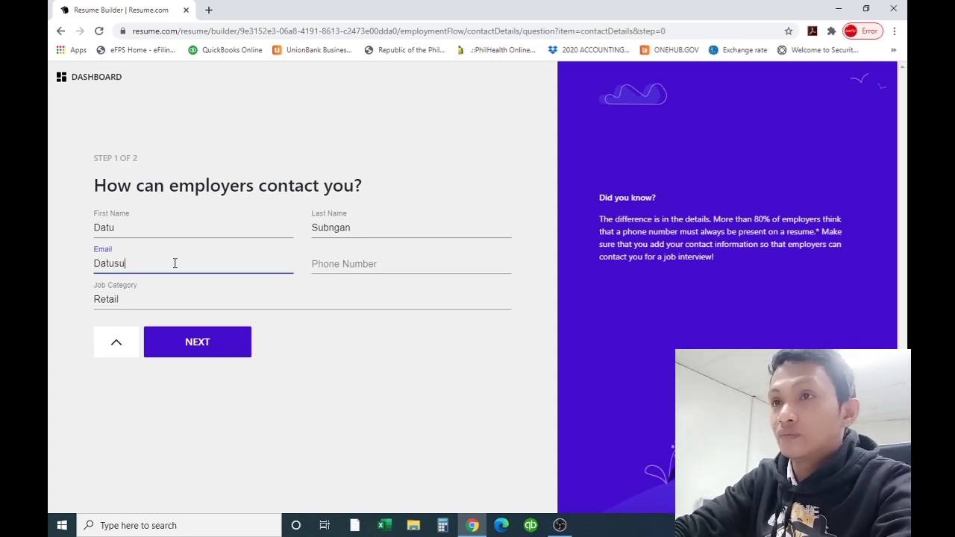
pyautogui.press('Tab')
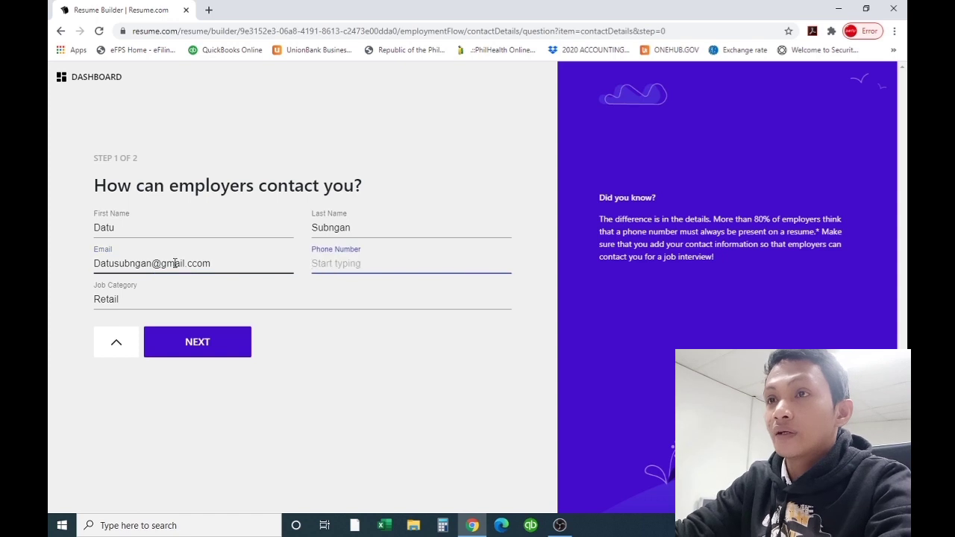
pyautogui.click(196, 263)
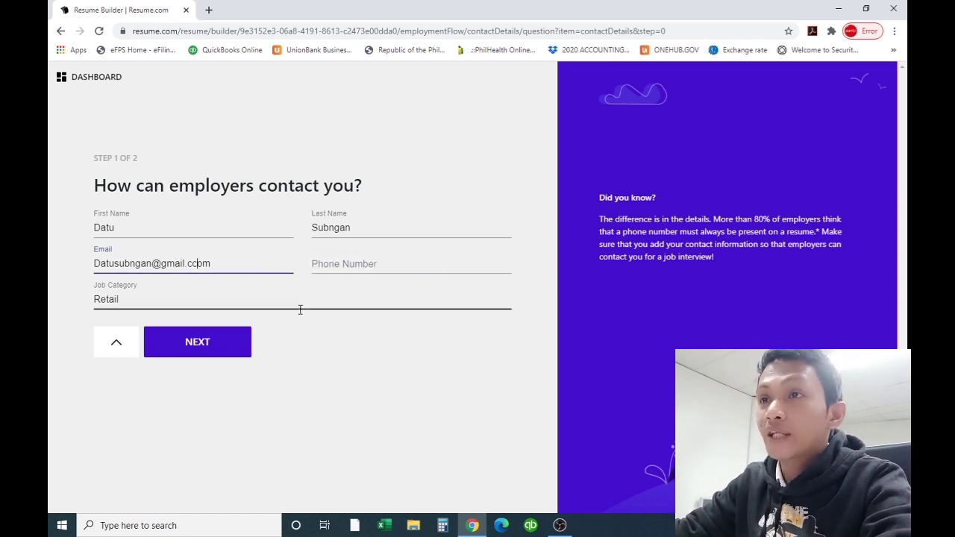
pyautogui.press('BackSpace')
pyautogui.press('Tab')
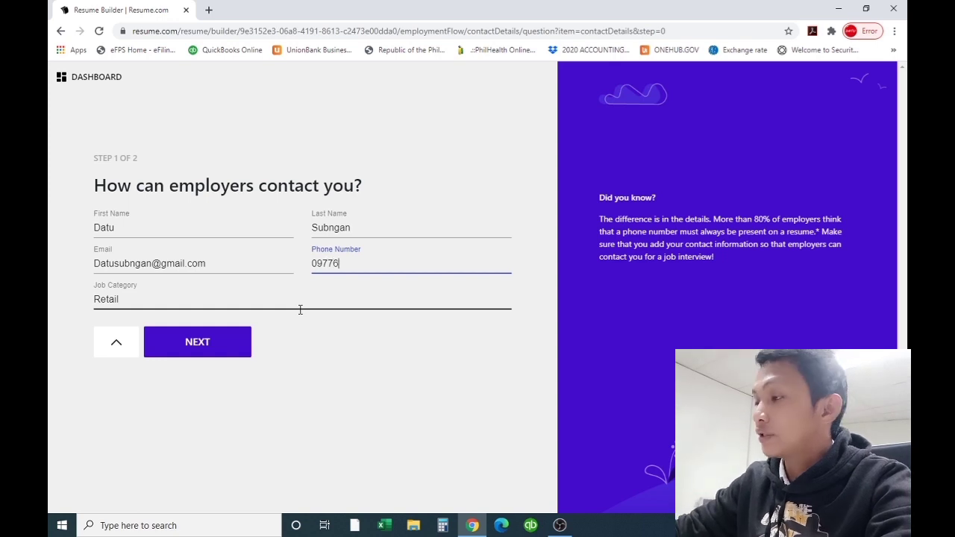
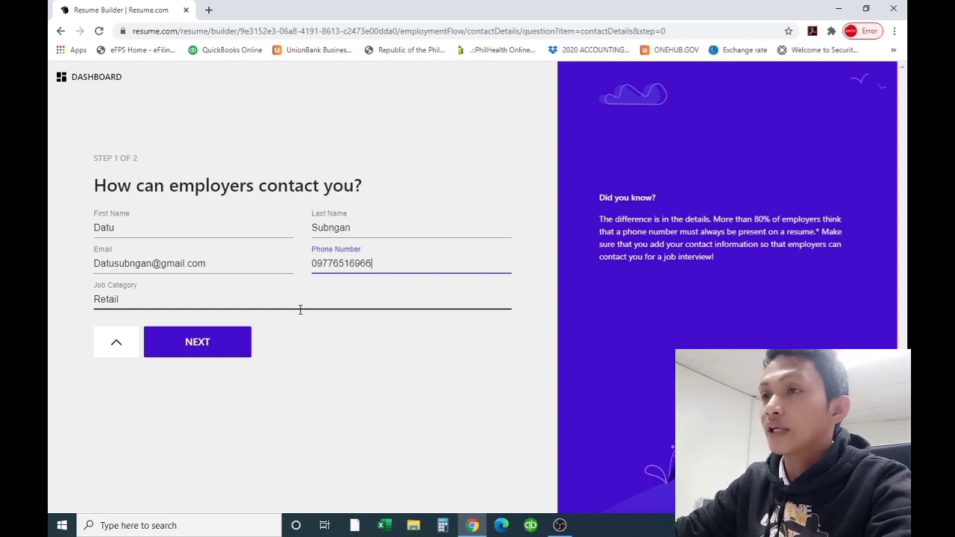
# Keep Retail as the job category and continue to the address step
pyautogui.click(274, 297)
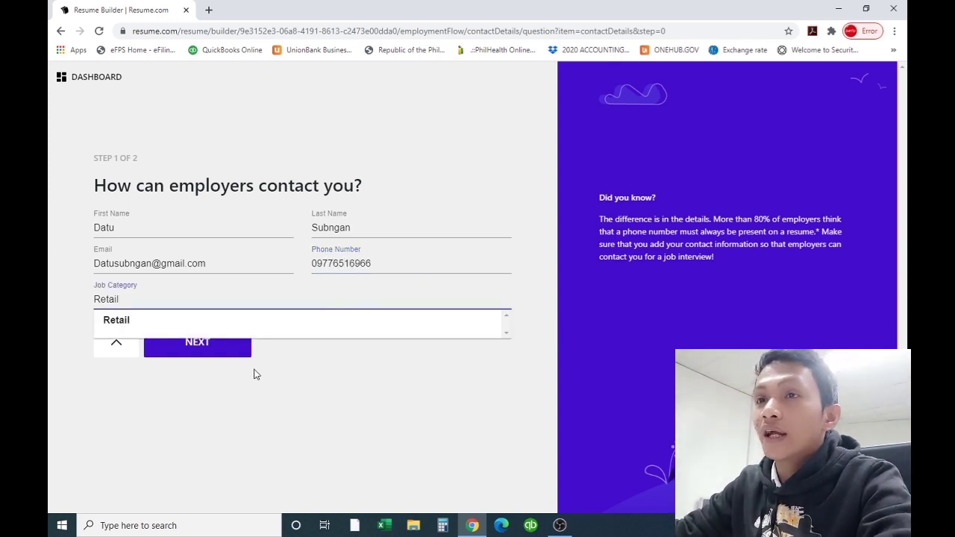
pyautogui.click(291, 366)
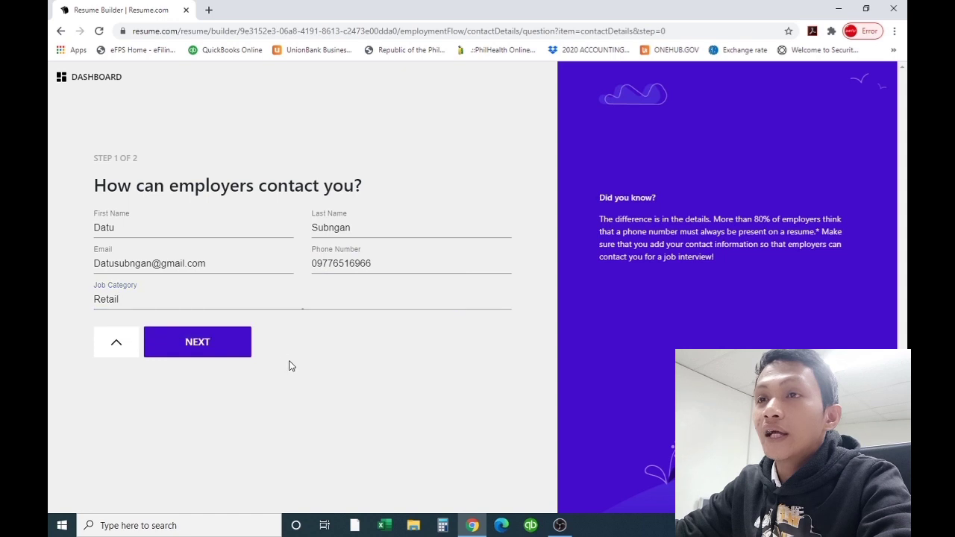
pyautogui.click(220, 353)
# Enter the street address, autofill city, state, country and zip from the first suggestion, and save
pyautogui.click(176, 229)
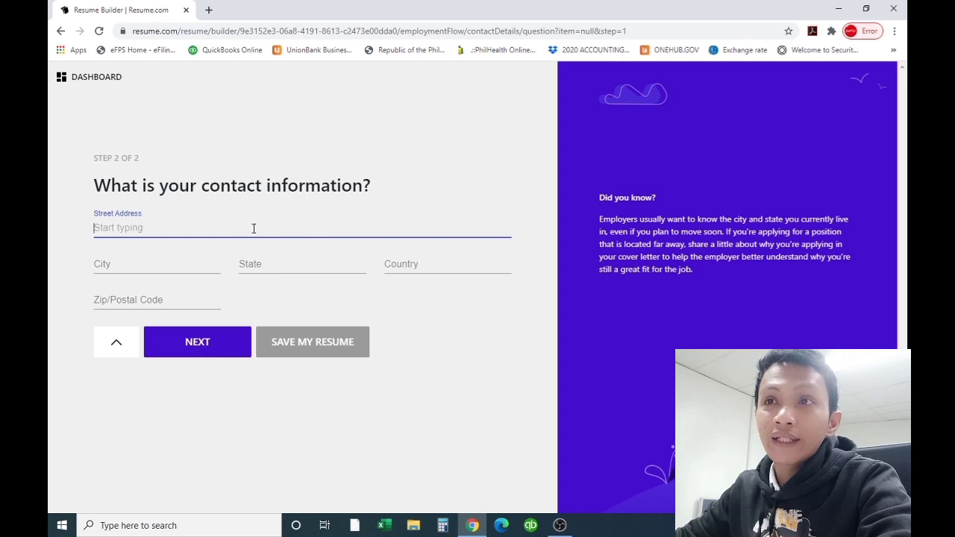
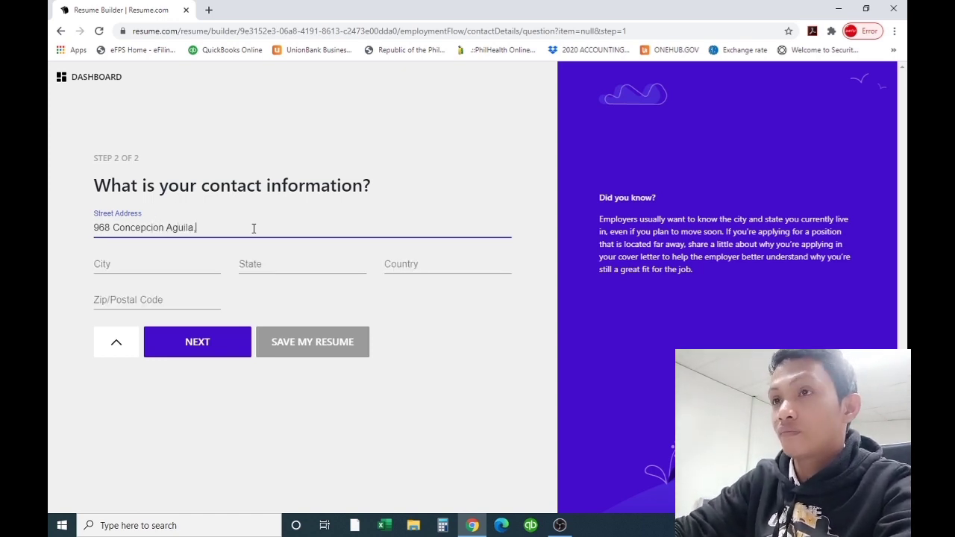
pyautogui.write('Q')
pyautogui.press('BackSpace')
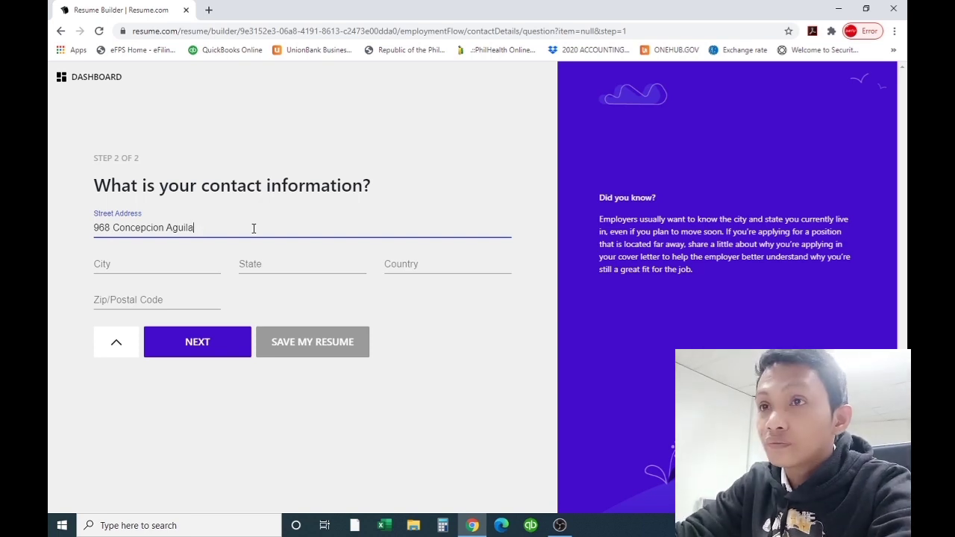
pyautogui.press('BackSpace')
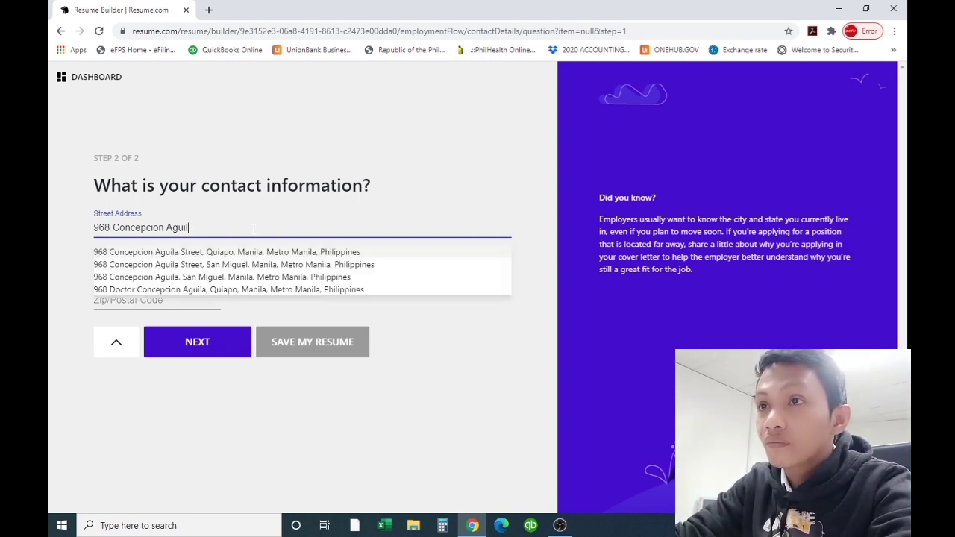
pyautogui.click(253, 251)
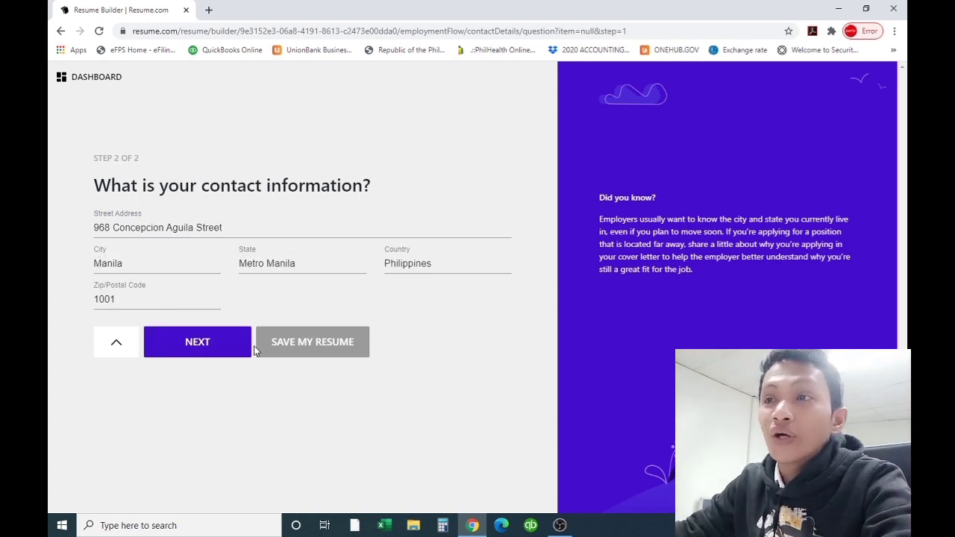
pyautogui.click(228, 347)
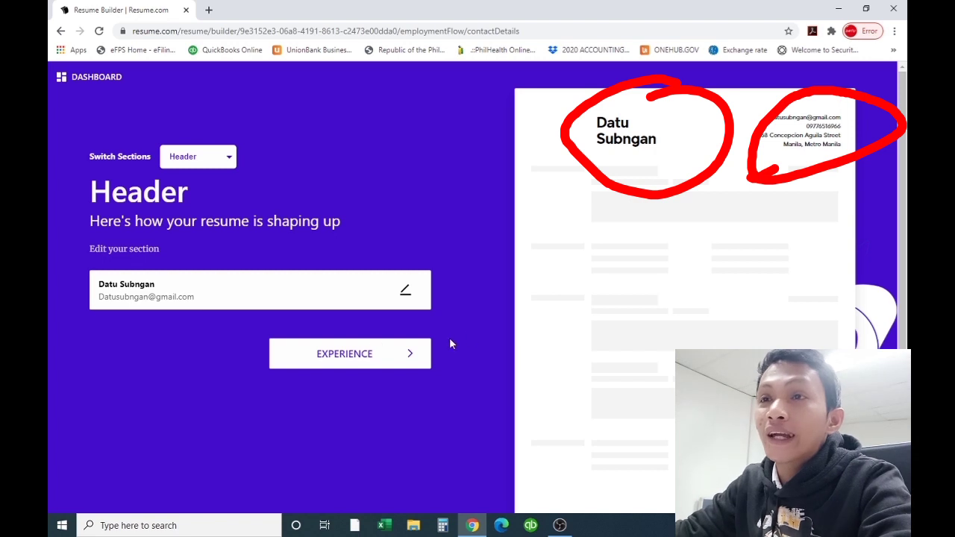
# Pass through Experience and Skills to Education and begin a new blank education entry
pyautogui.click(346, 357)
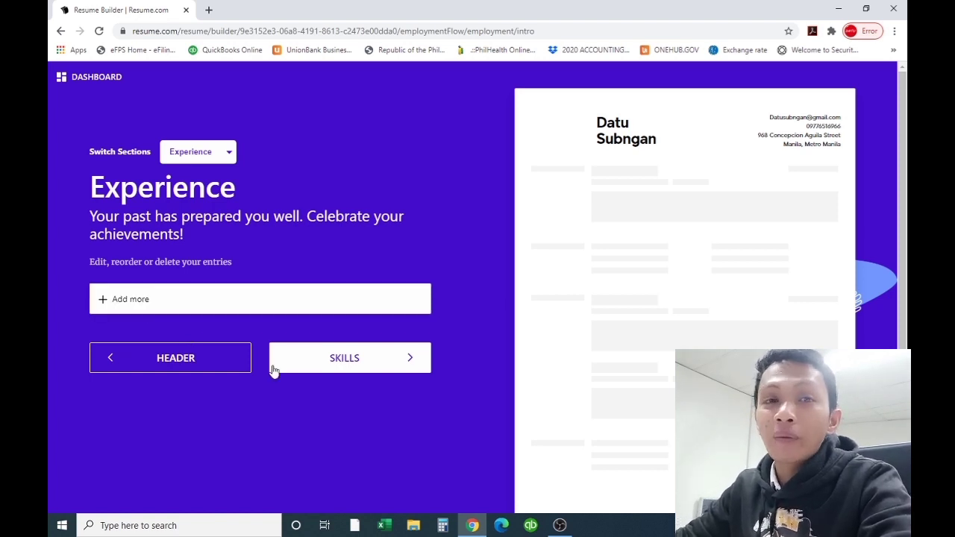
pyautogui.click(312, 359)
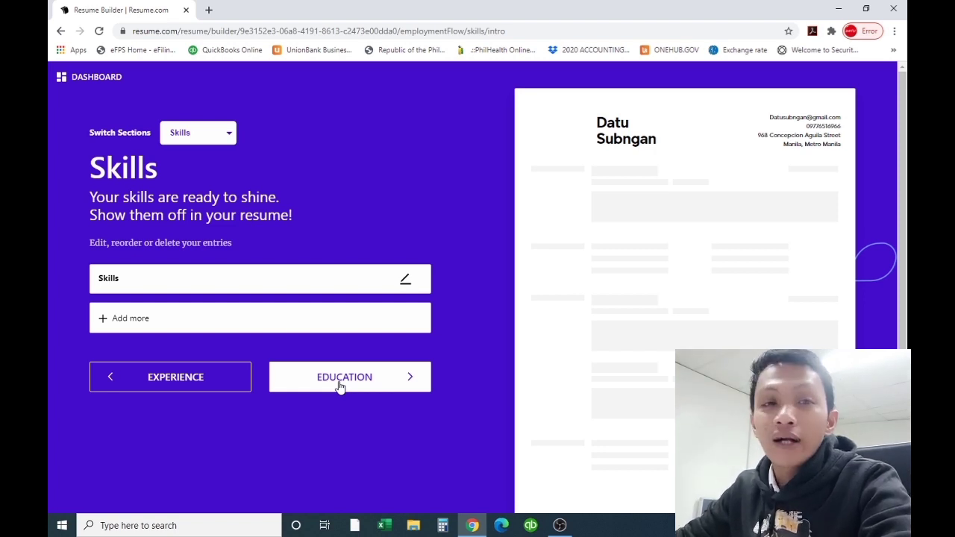
pyautogui.click(337, 384)
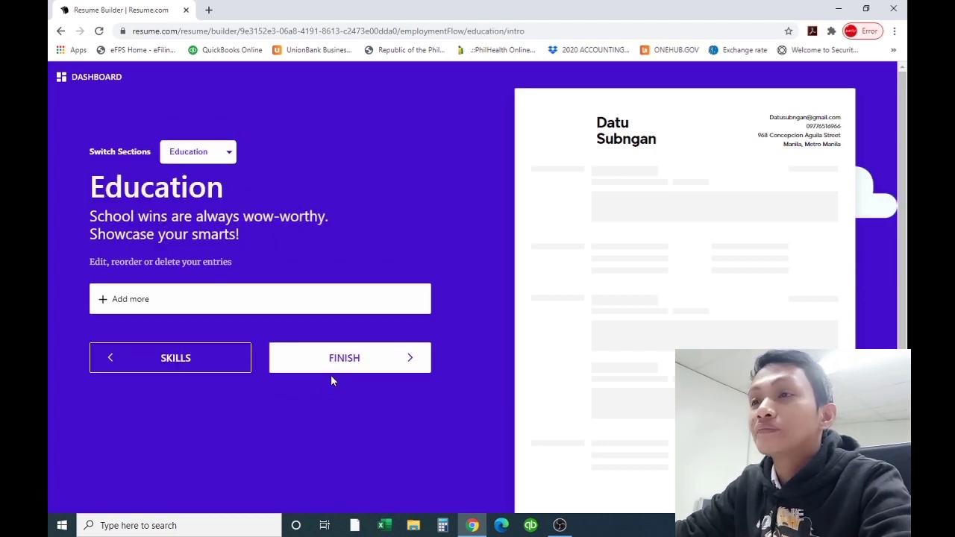
pyautogui.click(179, 363)
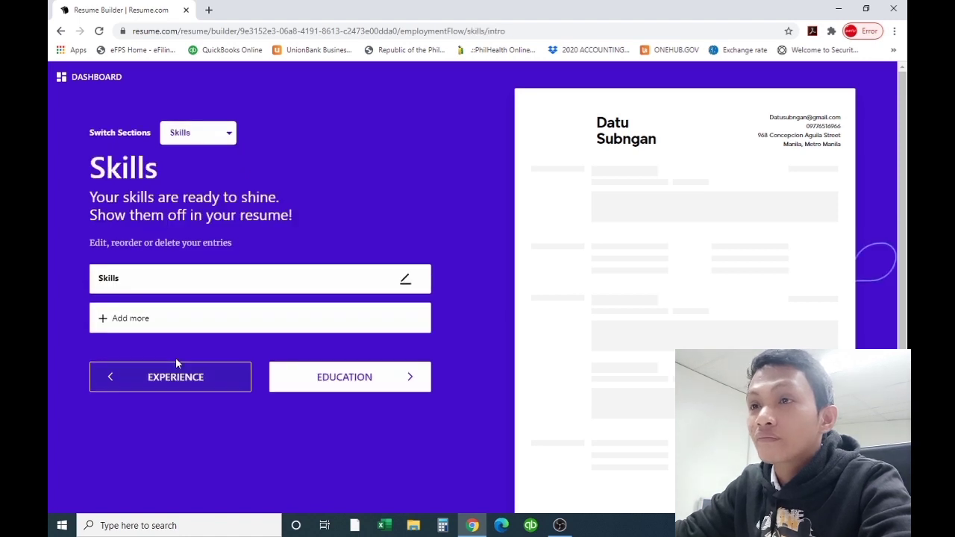
pyautogui.click(321, 382)
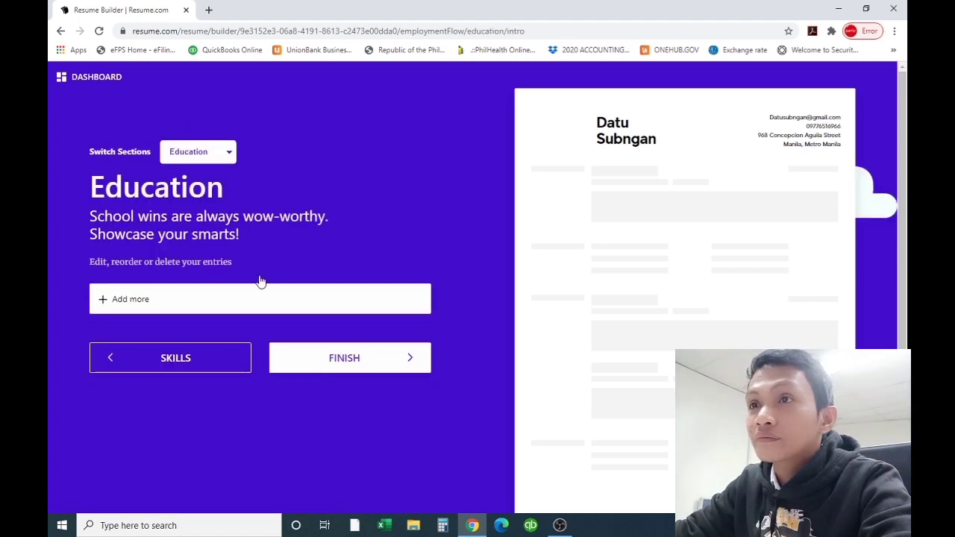
pyautogui.click(173, 306)
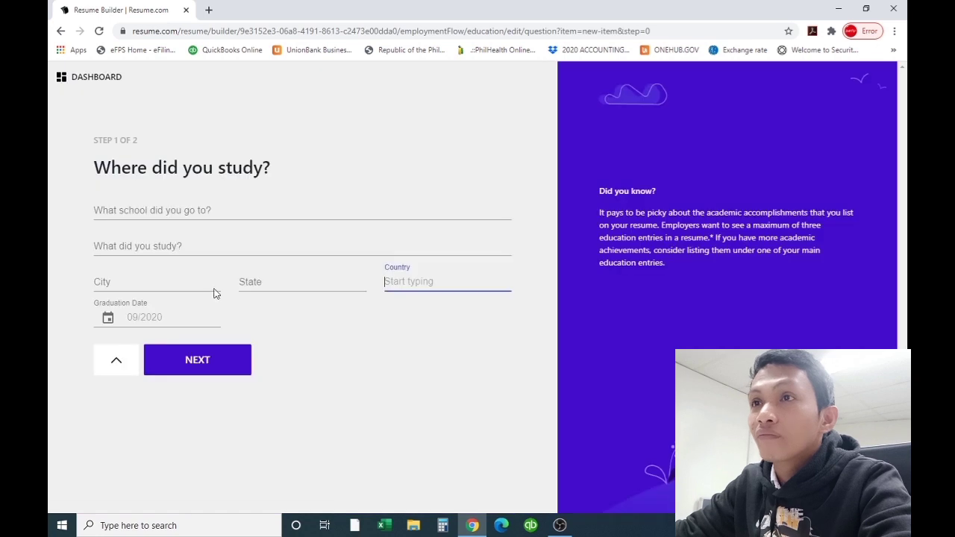
# Enter Manuel L. Quezon University with city Manila, state Manila and country Philippines
pyautogui.click(175, 209)
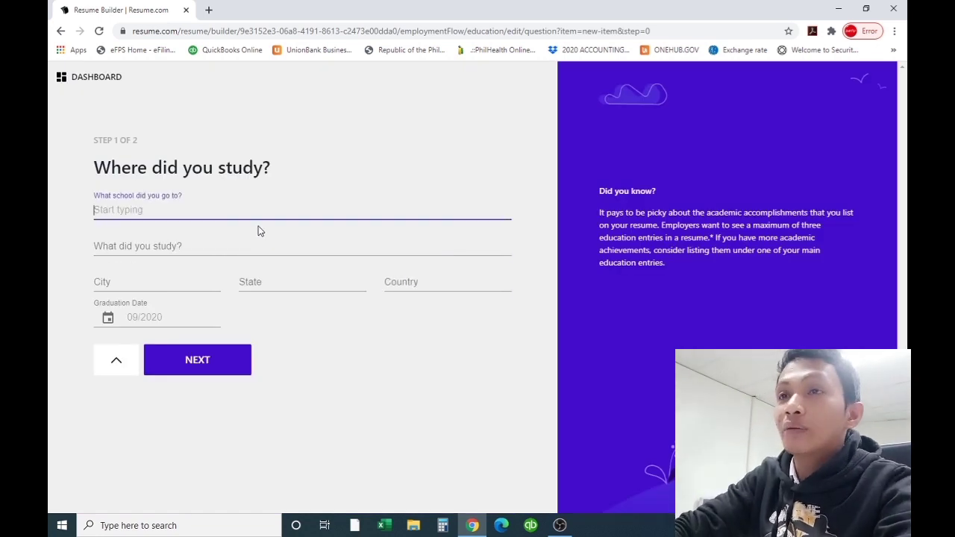
pyautogui.write('Man')
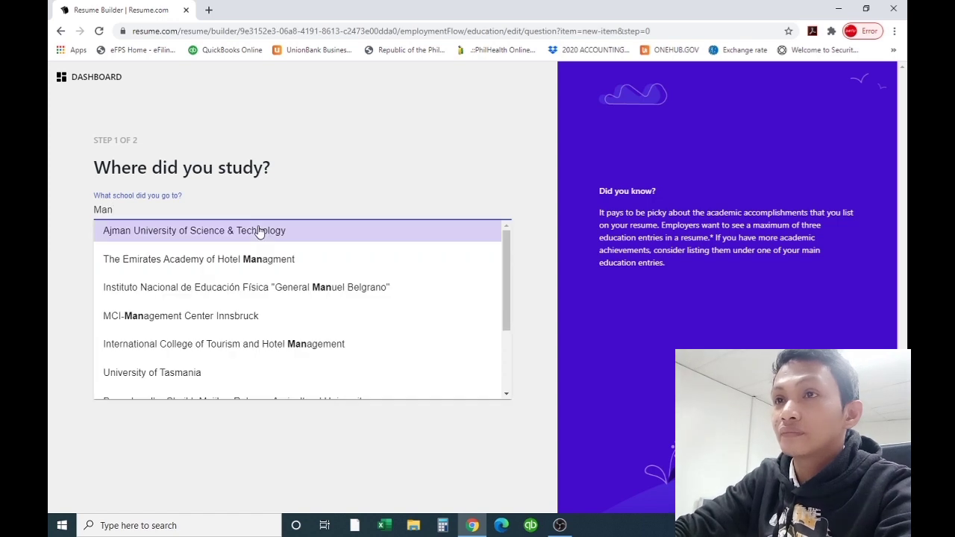
pyautogui.write('u')
pyautogui.write('l')
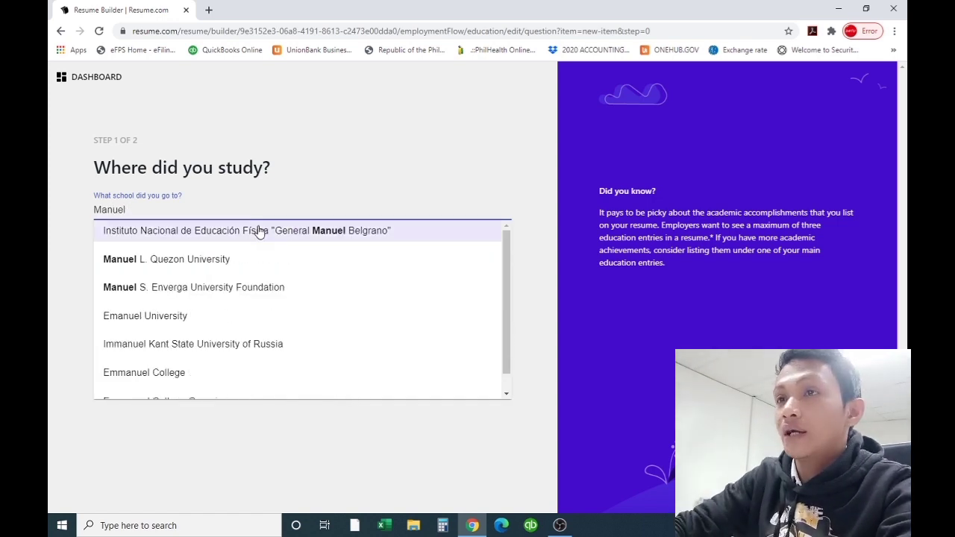
pyautogui.click(139, 255)
pyautogui.click(162, 281)
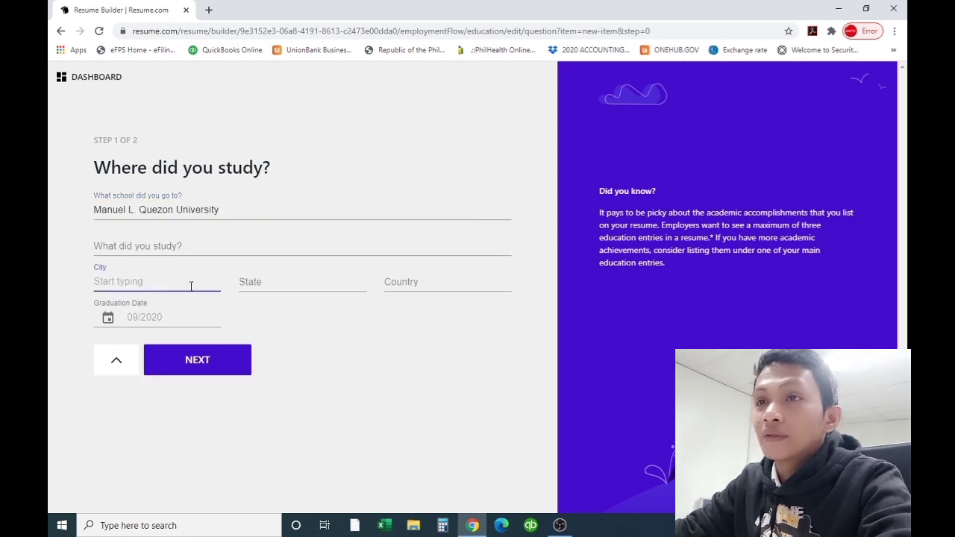
pyautogui.write('Manila')
pyautogui.press('Tab')
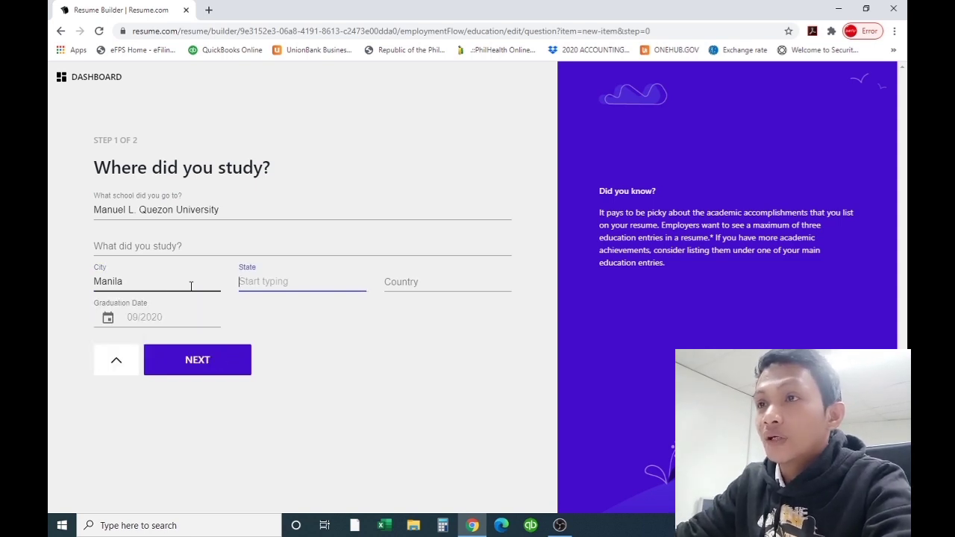
pyautogui.write('Manila')
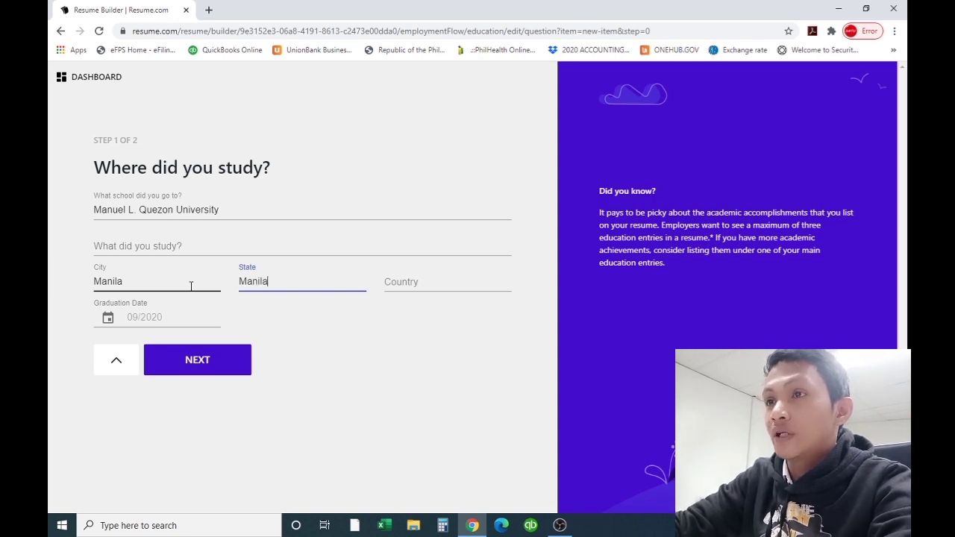
pyautogui.press('Tab')
pyautogui.write('Philippines')
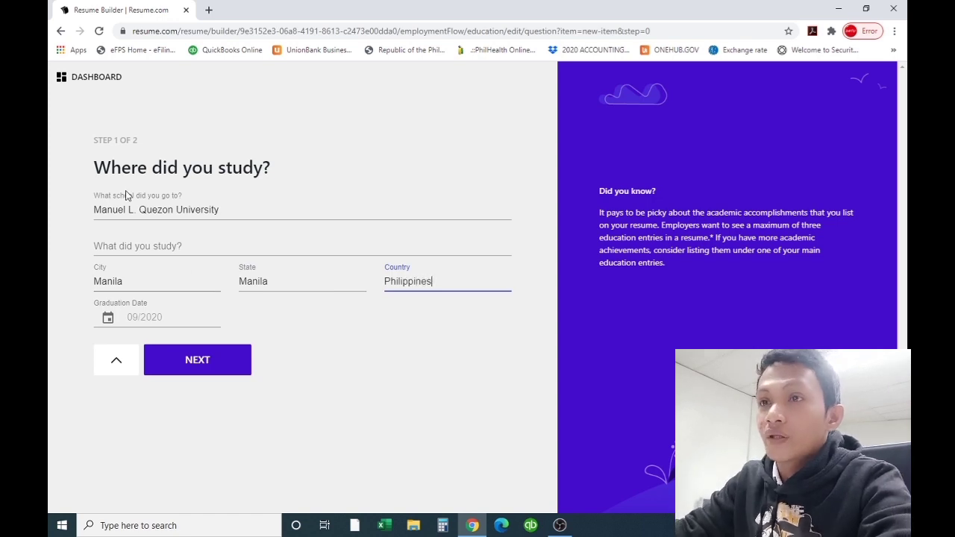
# Set the graduation date to April 2015
pyautogui.click(112, 317)
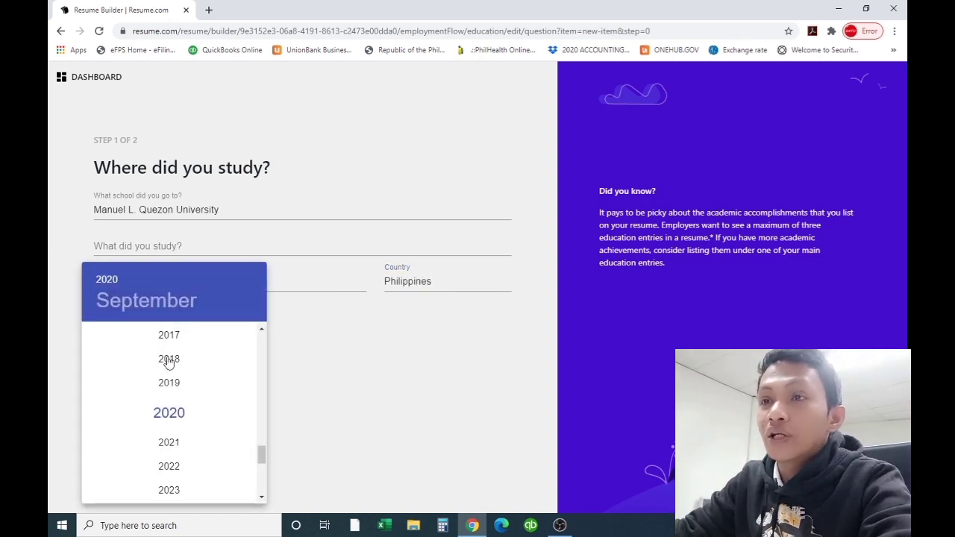
pyautogui.scroll(-2, 164, 398)
pyautogui.scroll(4, 169, 399)
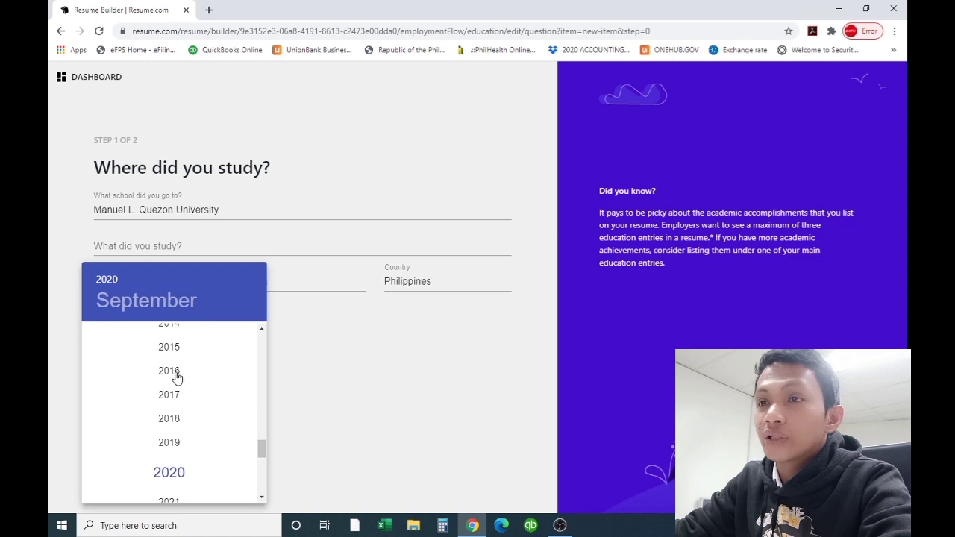
pyautogui.click(176, 348)
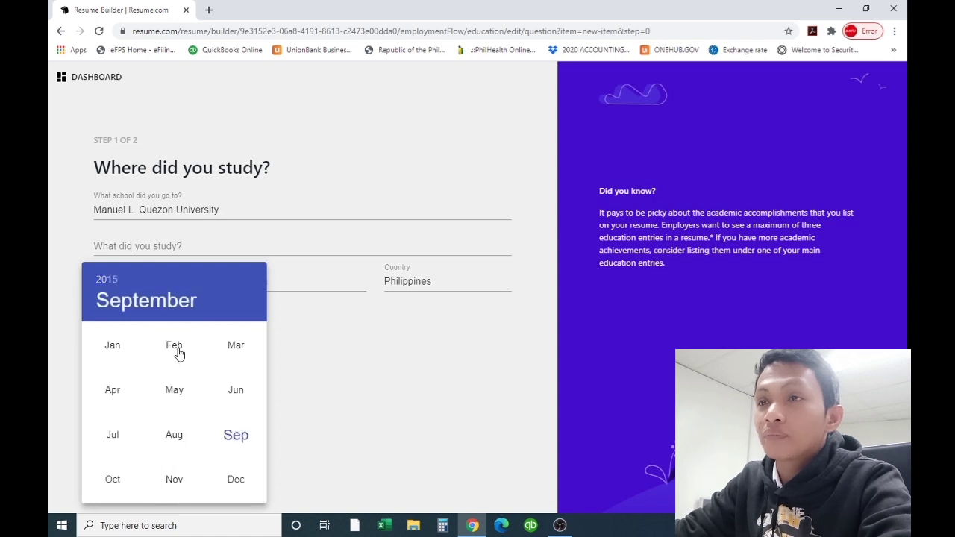
pyautogui.click(113, 393)
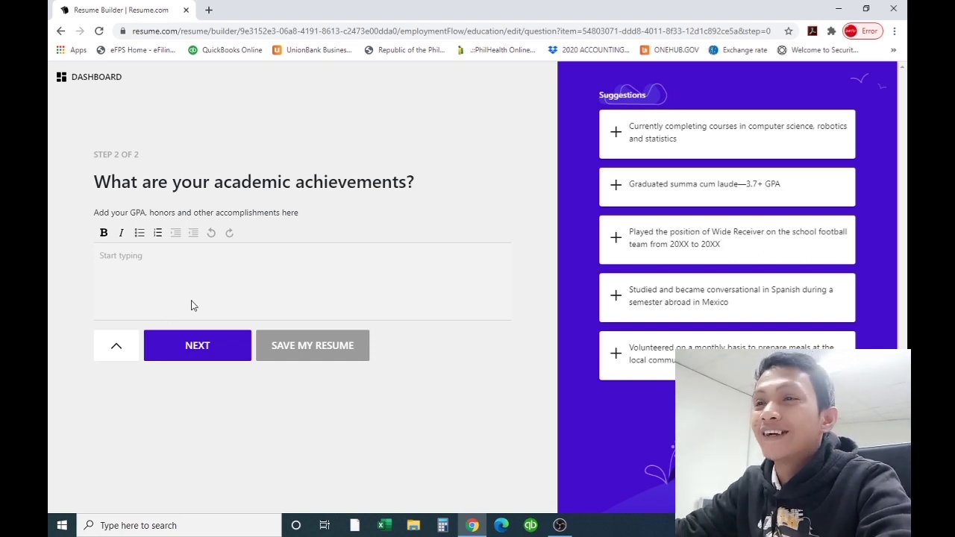
# Skip achievements, save the Manuel L. Quezon University entry, and cancel the extra entry
pyautogui.click(214, 363)
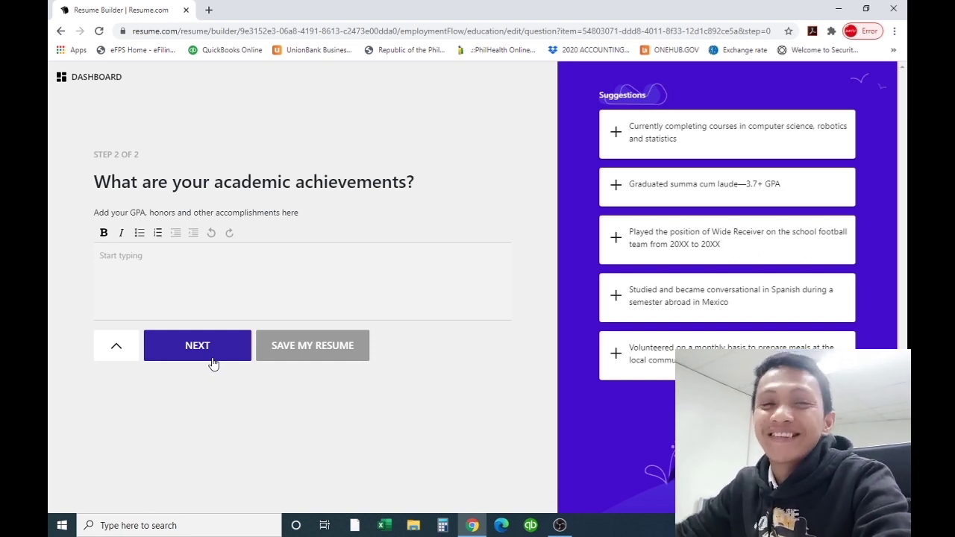
pyautogui.click(205, 347)
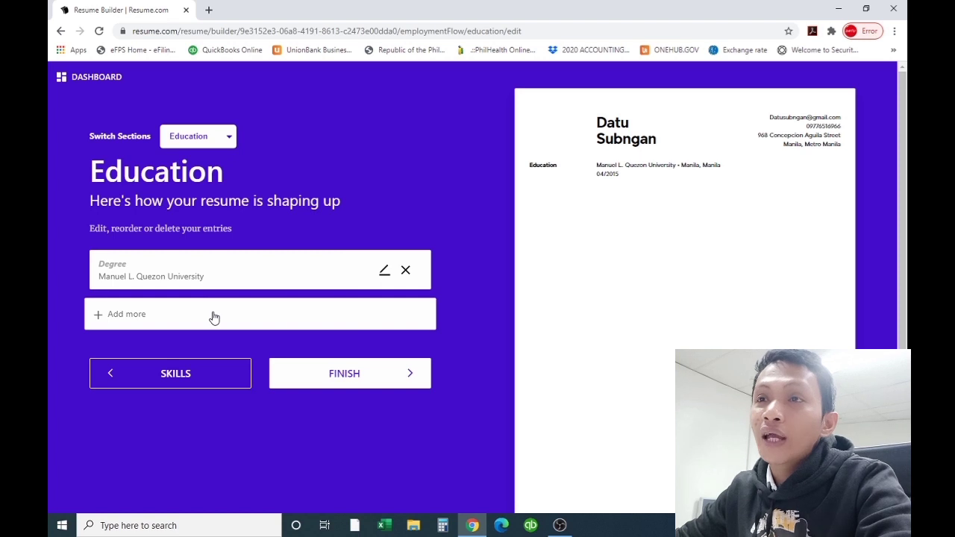
pyautogui.click(110, 318)
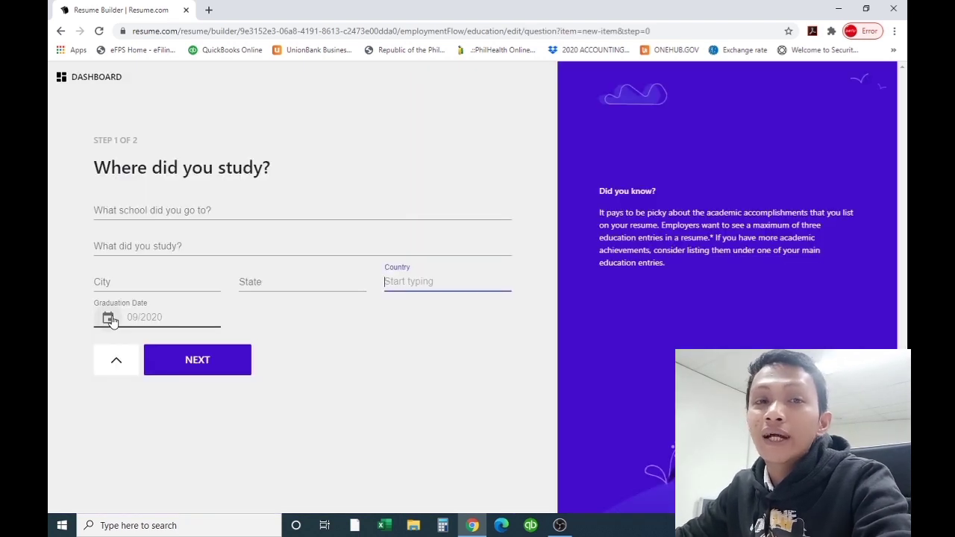
pyautogui.click(116, 360)
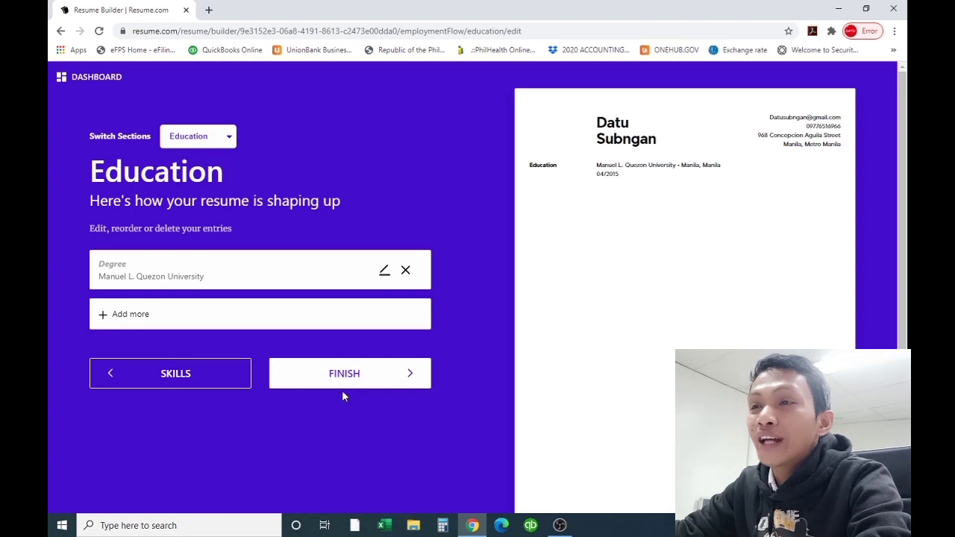
# Finish Education and skip account creation to reach the My Resume dashboard
pyautogui.click(367, 382)
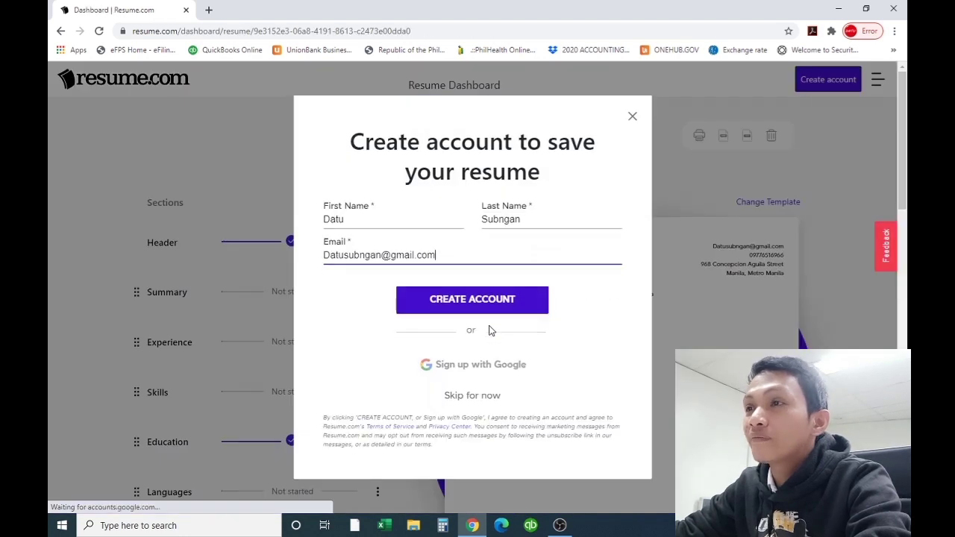
pyautogui.click(466, 396)
pyautogui.scroll(-3, 486, 345)
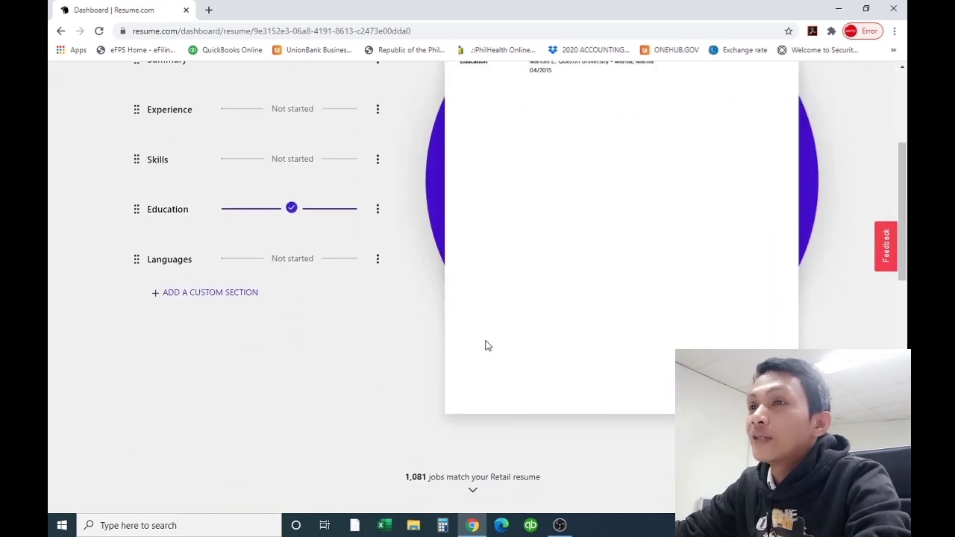
pyautogui.scroll(2, 486, 346)
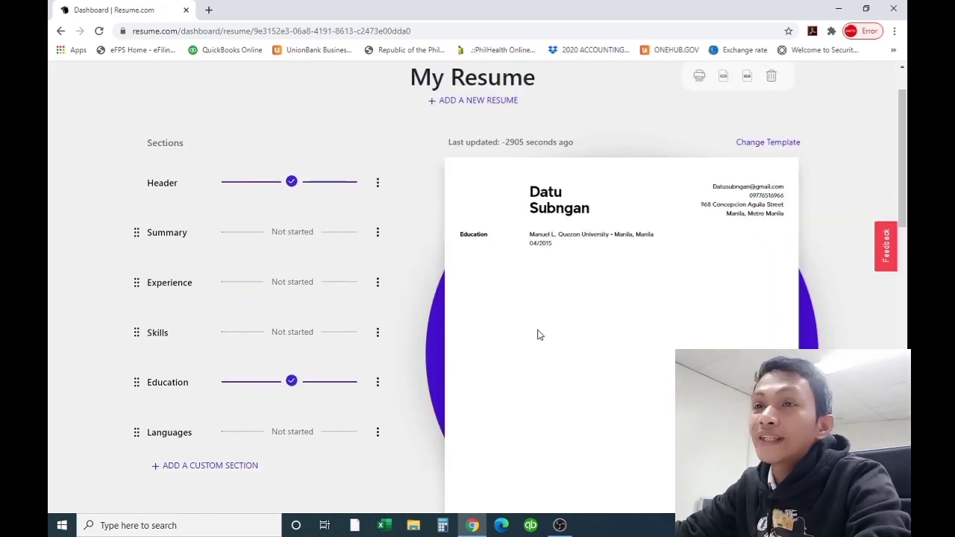
pyautogui.scroll(-1, 548, 331)
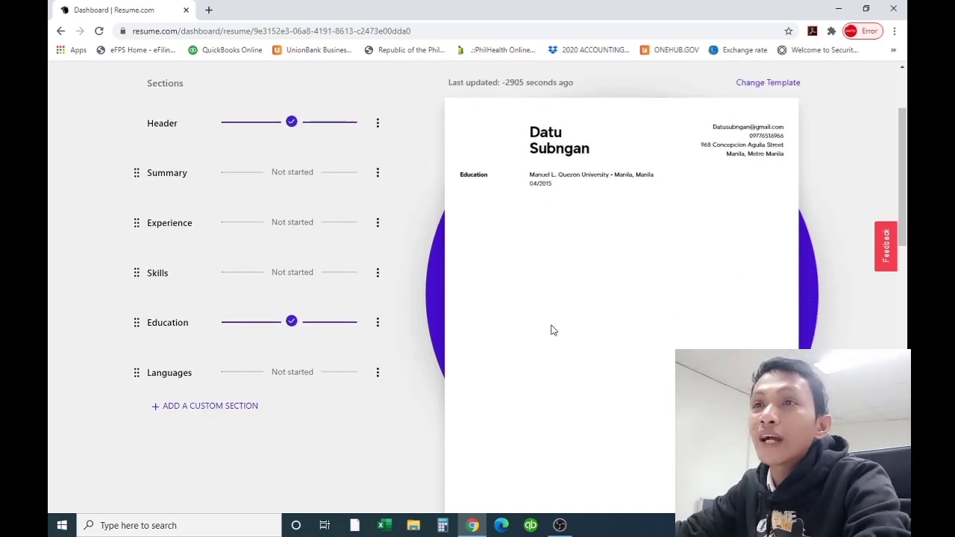
pyautogui.scroll(2, 448, 320)
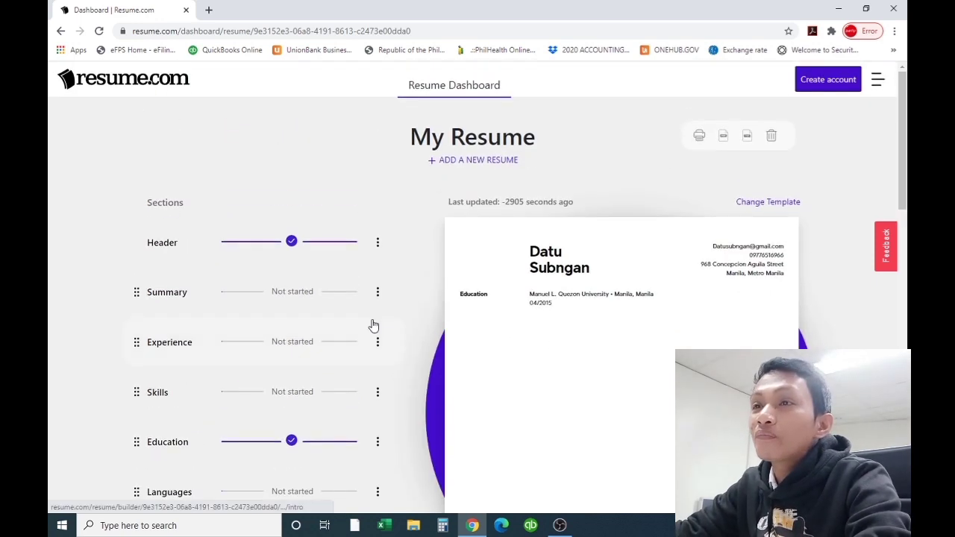
pyautogui.click(287, 295)
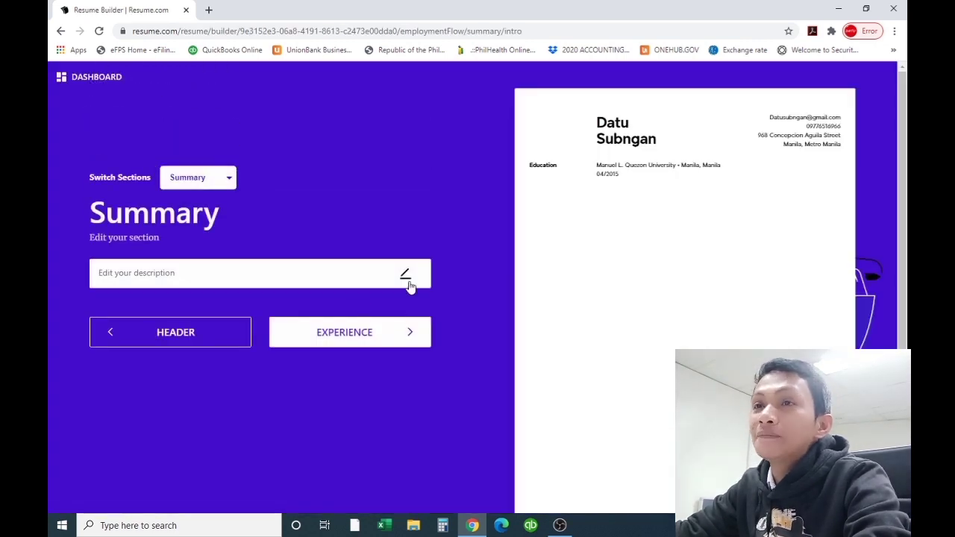
# Insert the 'Ambitious and personable…' retail sales associate summary and save it
pyautogui.click(247, 274)
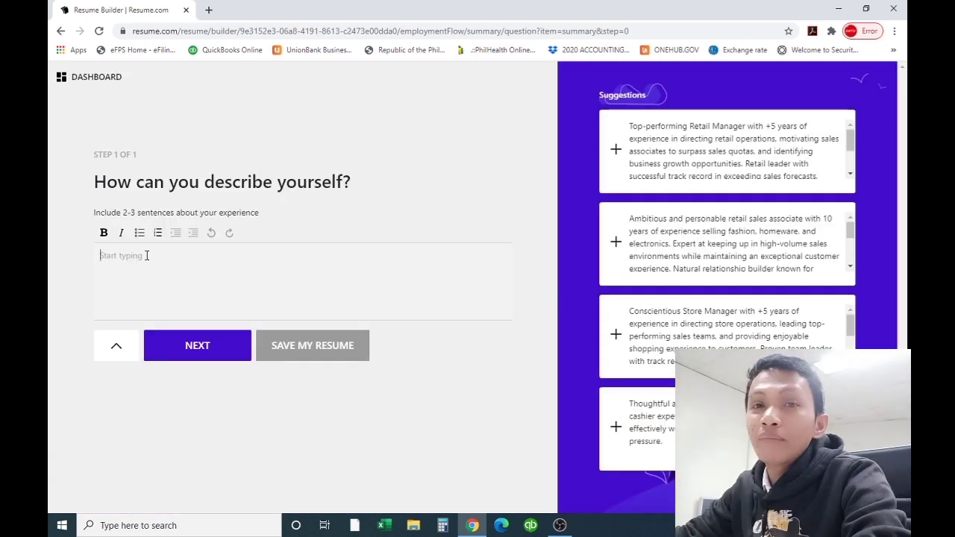
pyautogui.click(147, 255)
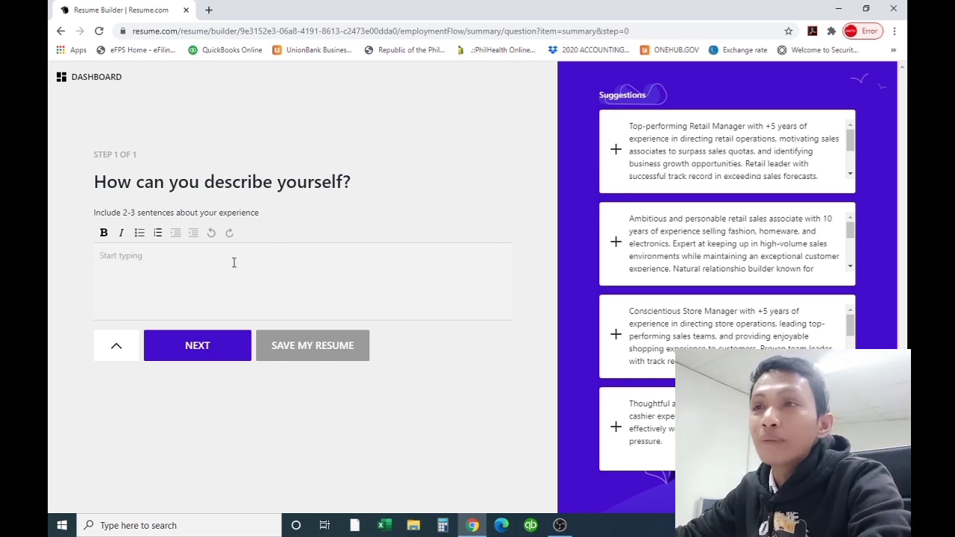
pyautogui.click(714, 236)
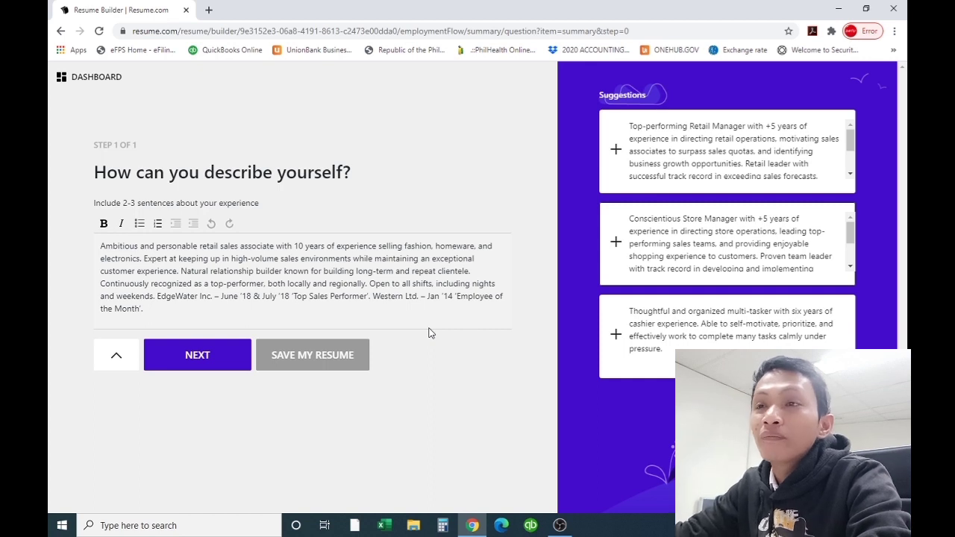
pyautogui.click(208, 354)
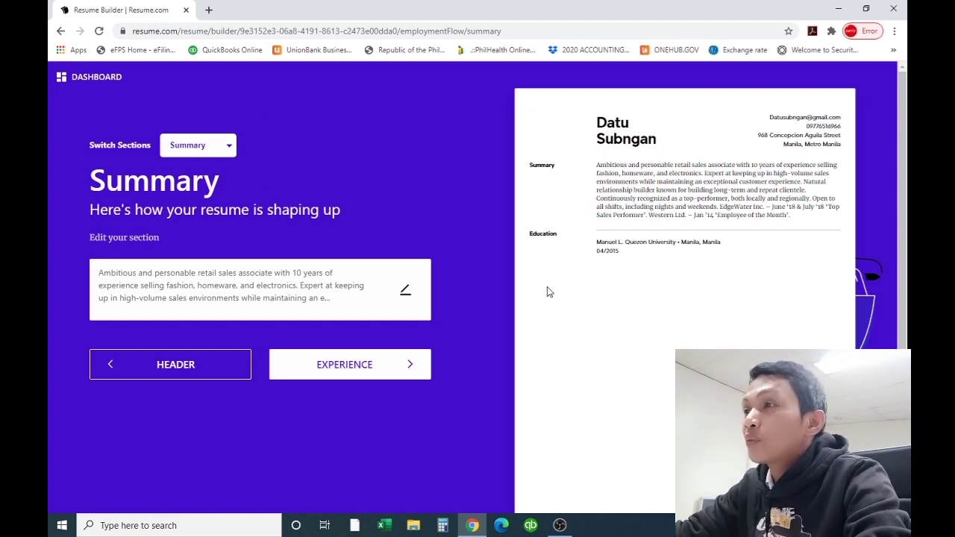
# Add an experience entry for Manager Assistant at Advance America
pyautogui.click(352, 367)
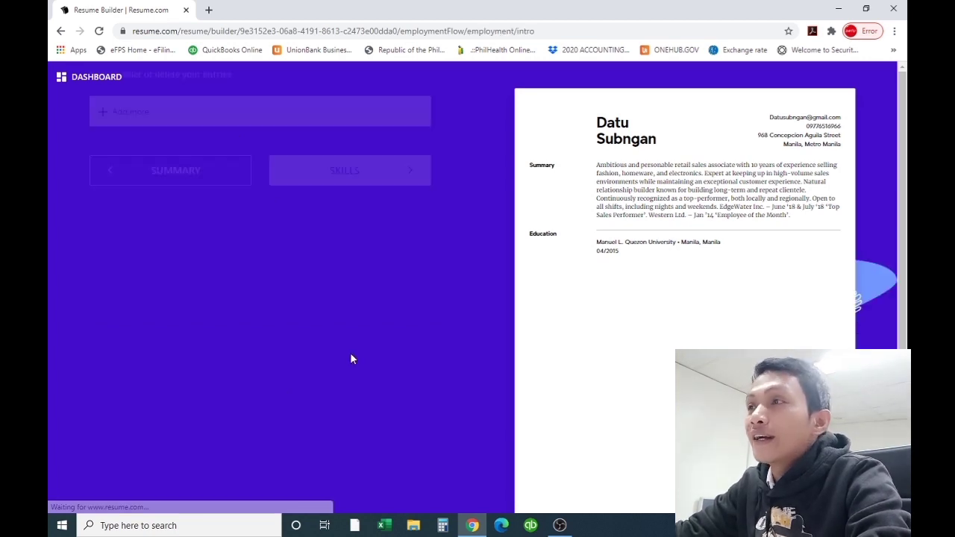
pyautogui.click(147, 308)
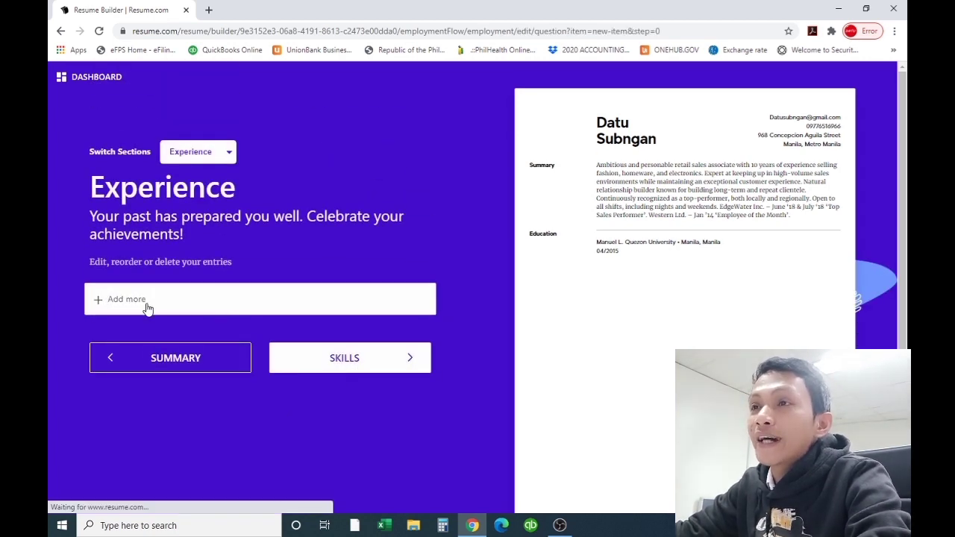
pyautogui.click(182, 211)
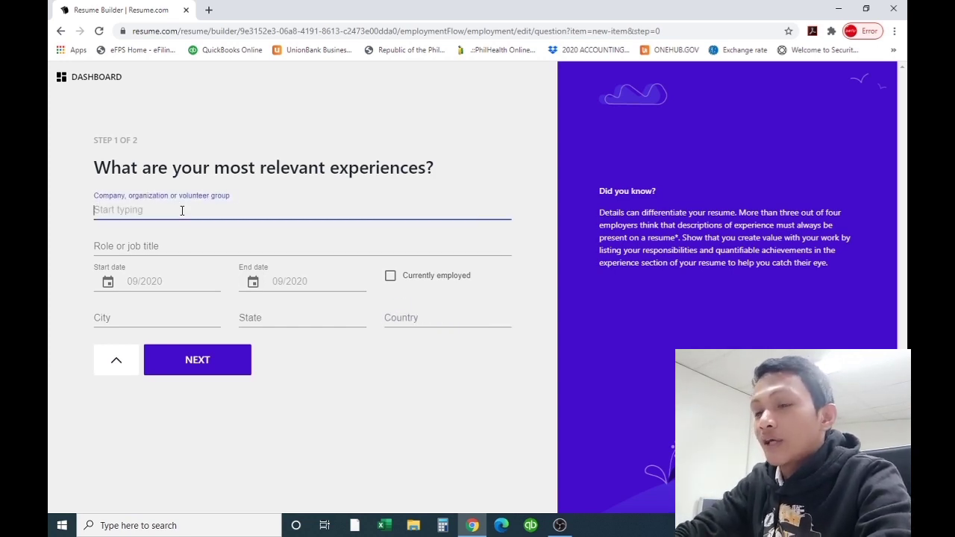
pyautogui.write('Adva')
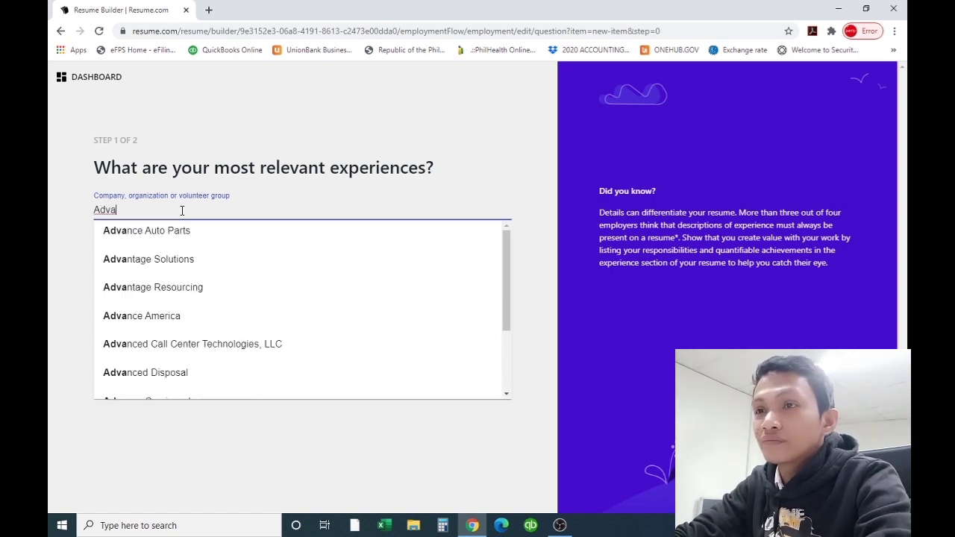
pyautogui.click(176, 321)
pyautogui.click(164, 245)
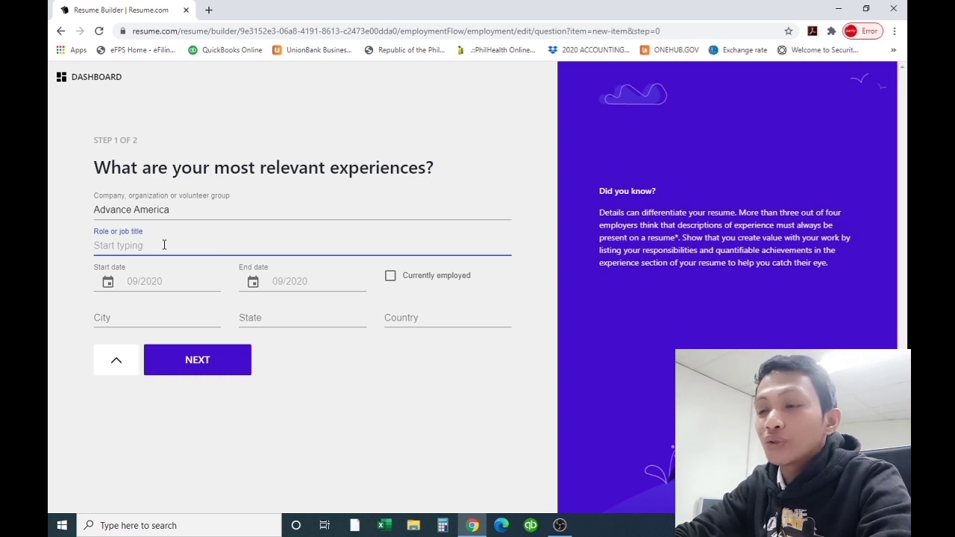
pyautogui.write('Mana')
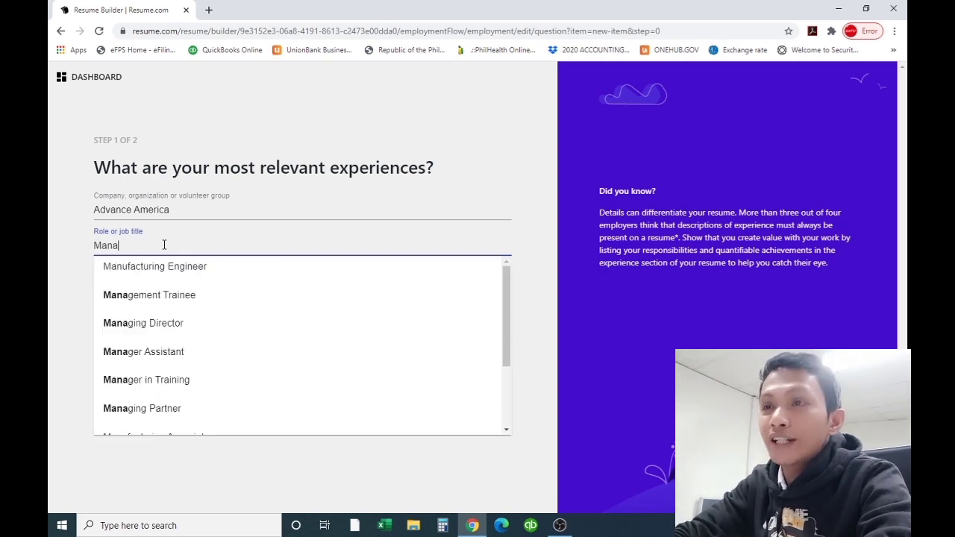
pyautogui.write('ger')
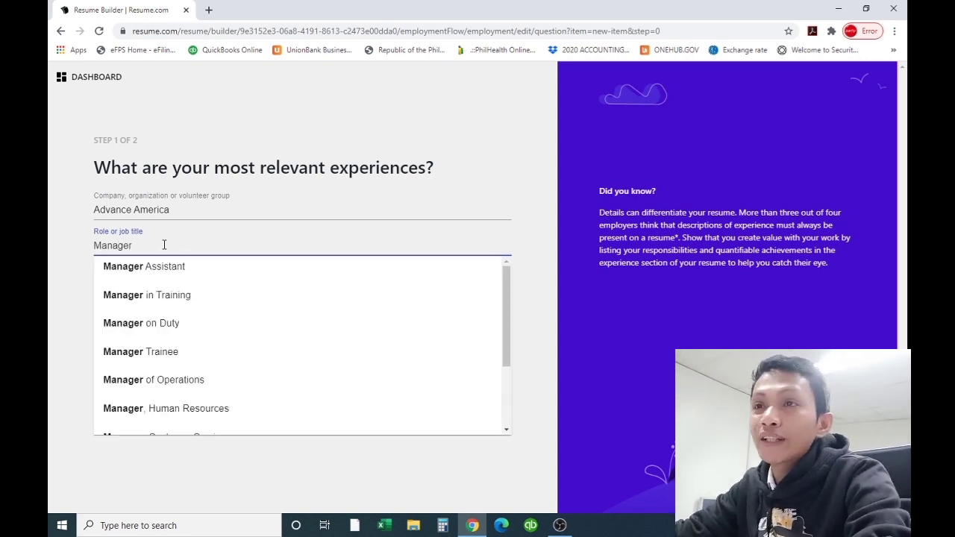
pyautogui.click(146, 275)
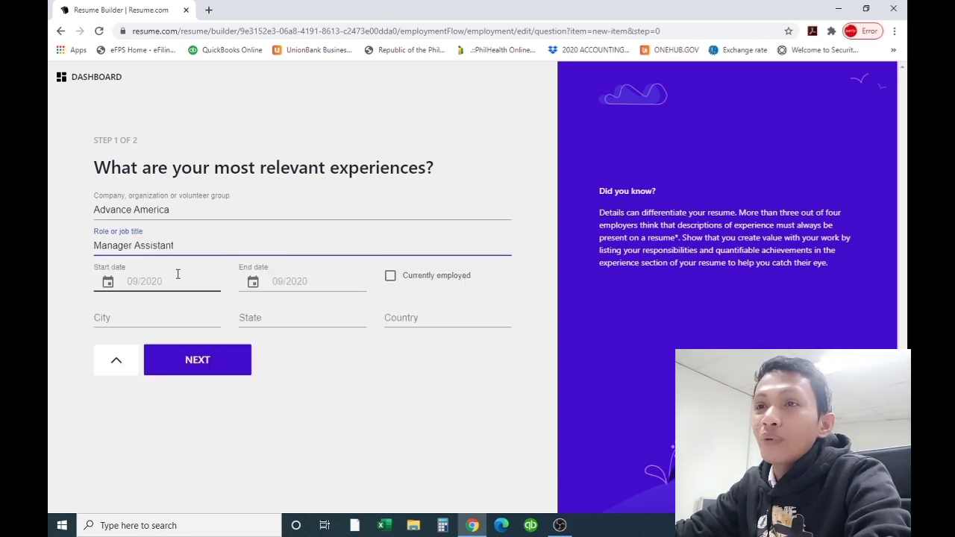
# Set the job dates from February 2019 to January 2020
pyautogui.click(114, 285)
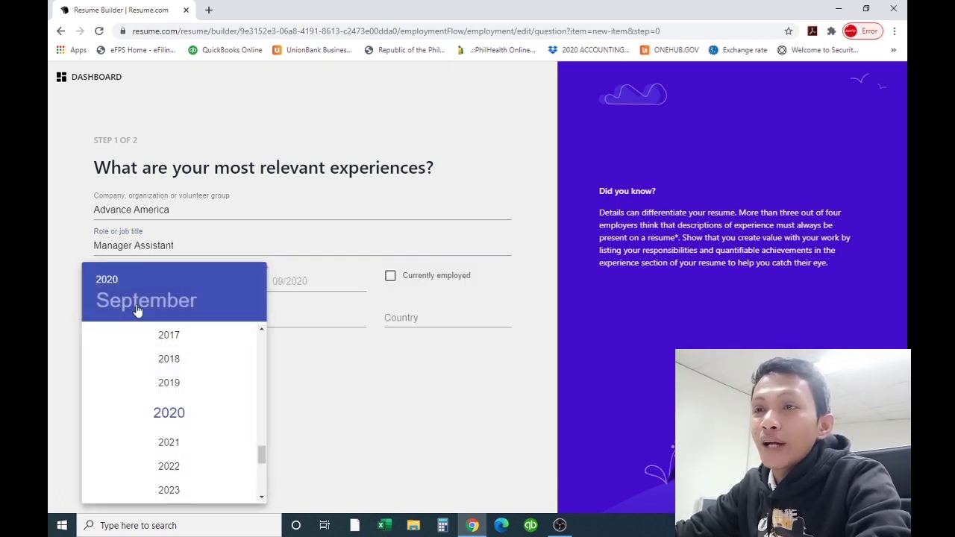
pyautogui.click(170, 383)
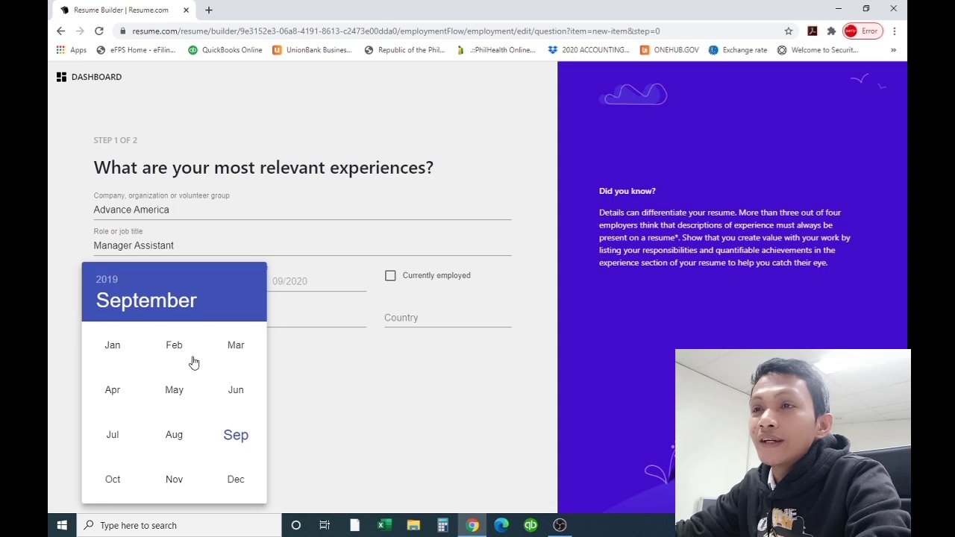
pyautogui.click(171, 347)
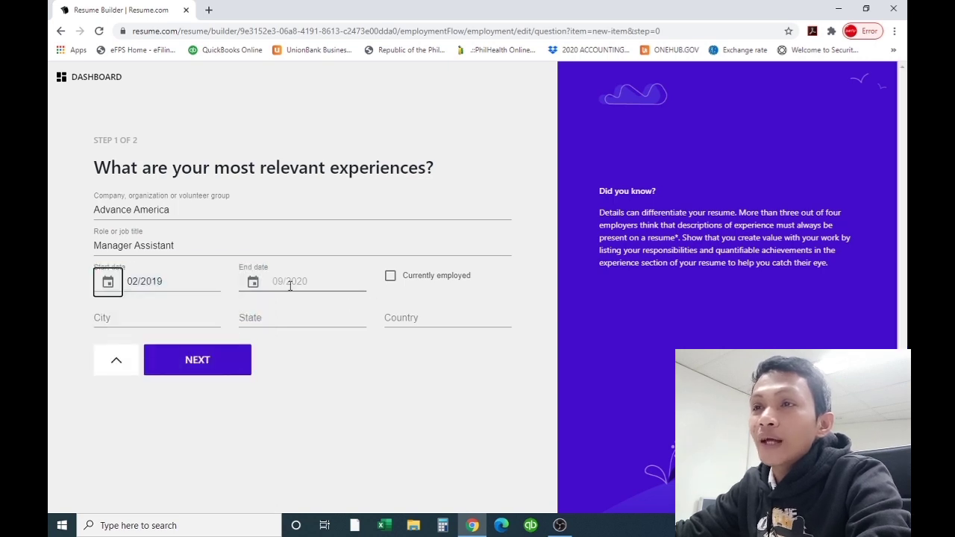
pyautogui.click(254, 284)
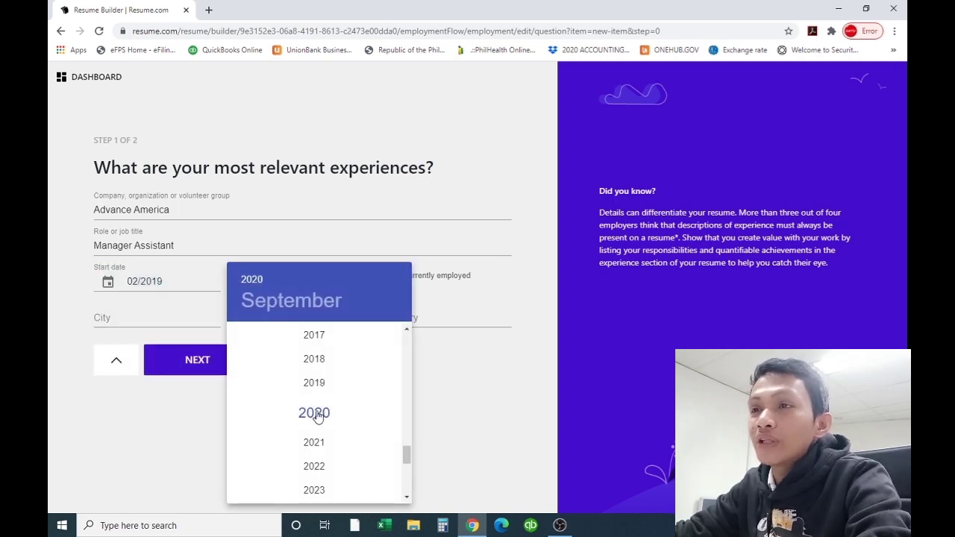
pyautogui.click(314, 415)
pyautogui.click(255, 349)
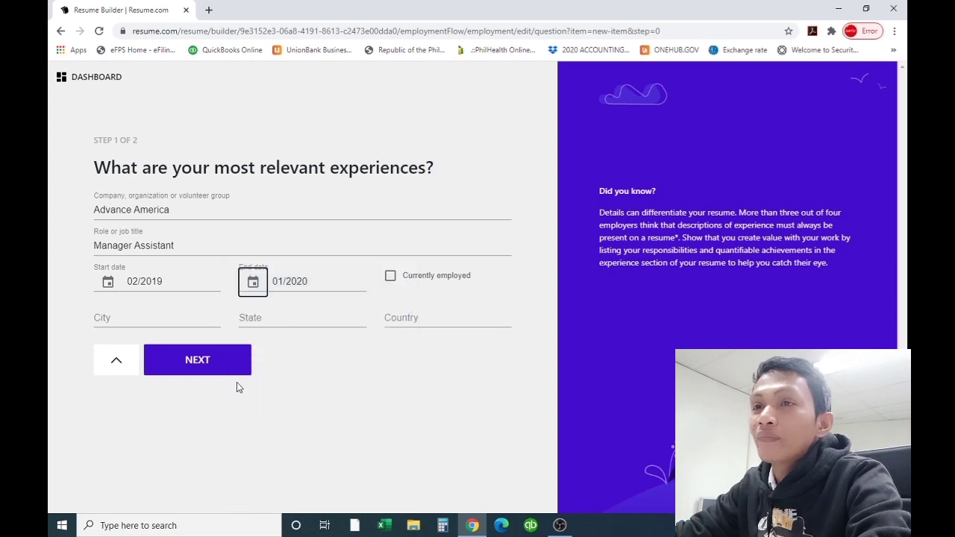
# Set the job location to city Ameria, state America, country America, and continue
pyautogui.click(131, 317)
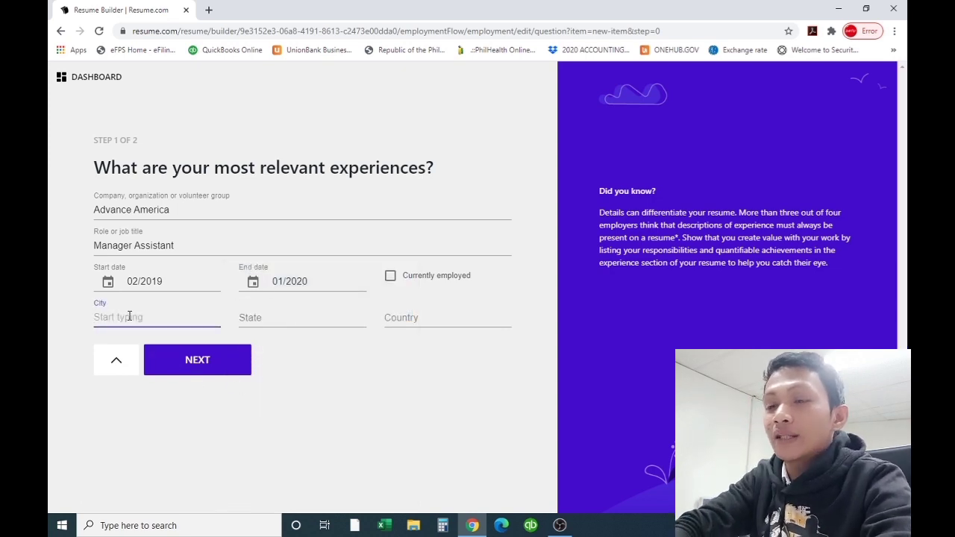
pyautogui.write('Ameria')
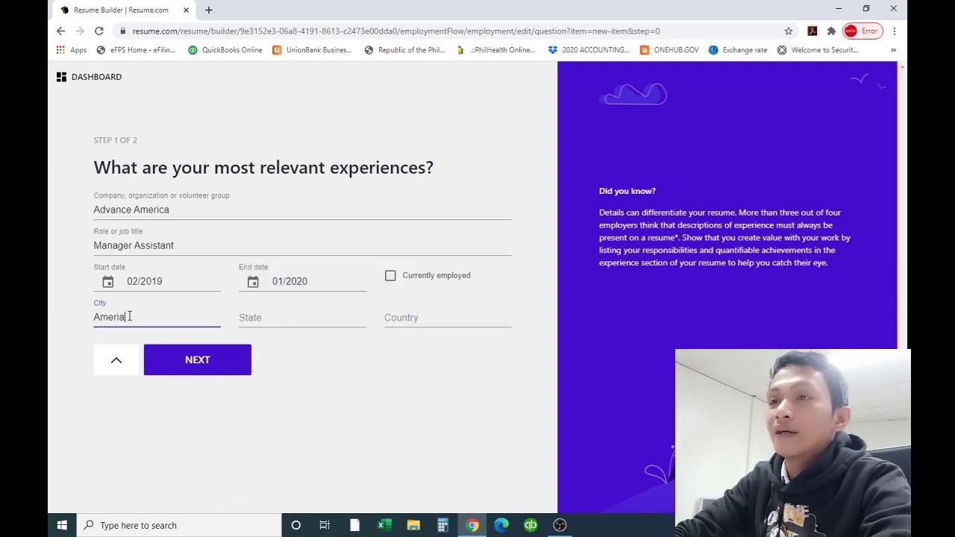
pyautogui.press('Tab')
pyautogui.write('A')
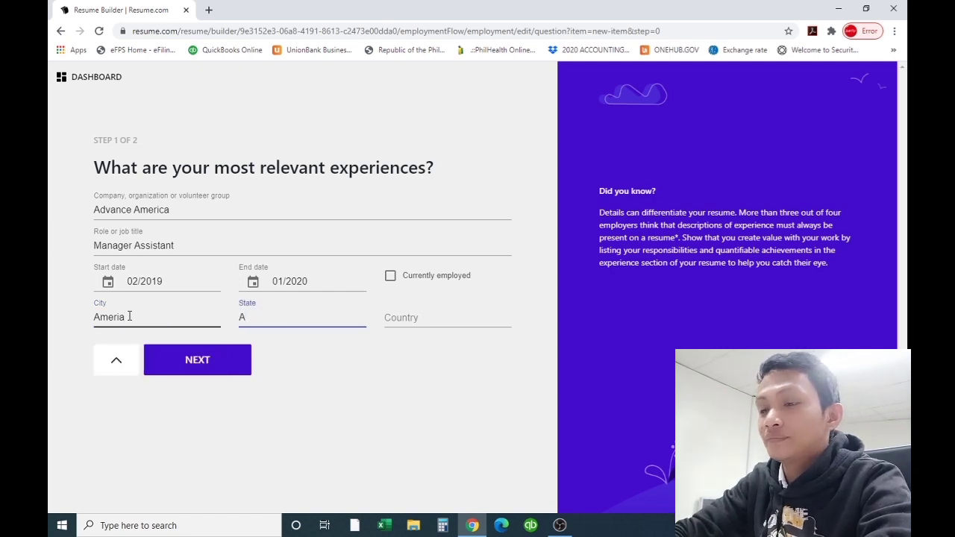
pyautogui.write('meric')
pyautogui.press('BackSpace')
pyautogui.write('ca')
pyautogui.press('Tab')
pyautogui.write('America')
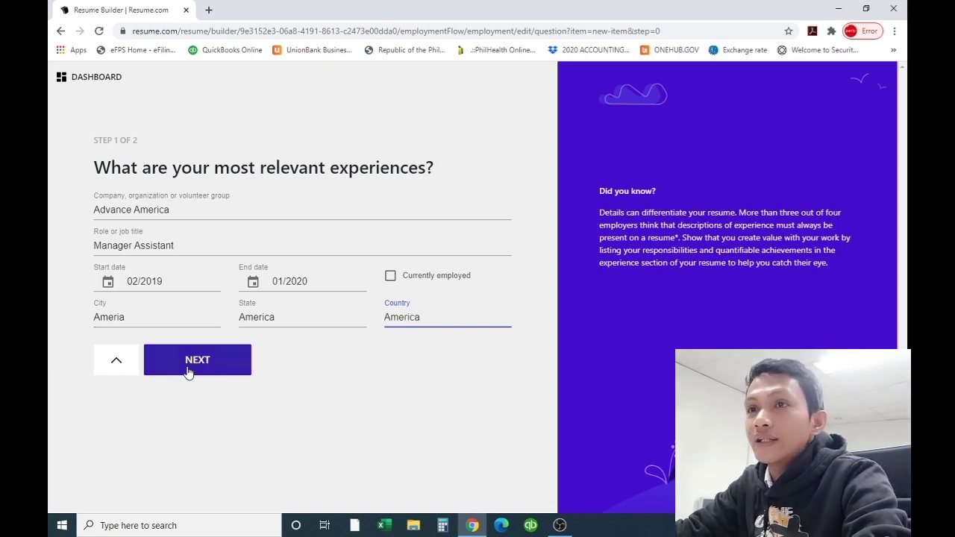
pyautogui.click(188, 372)
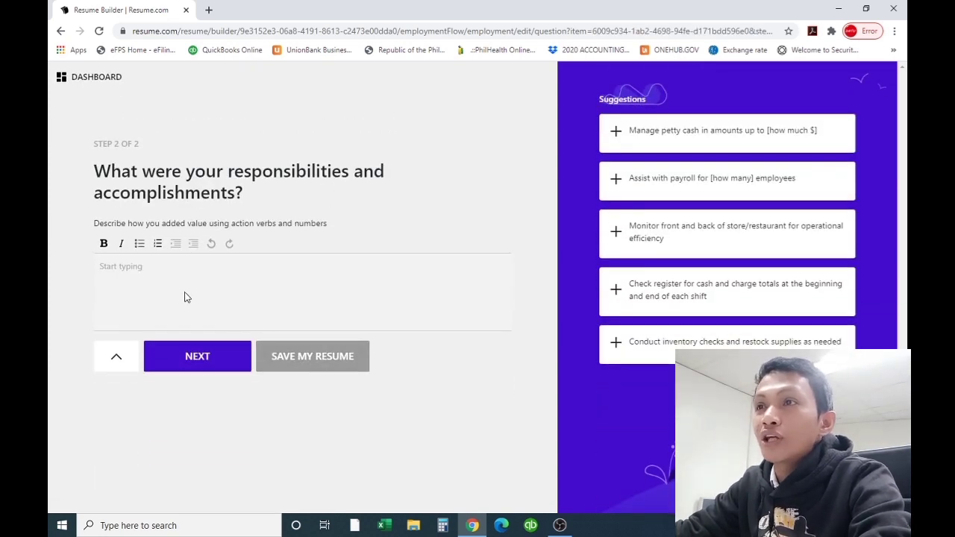
# Enter 'Accountancy' as the responsibility, save the Advance America job, and go to Skills
pyautogui.click(138, 269)
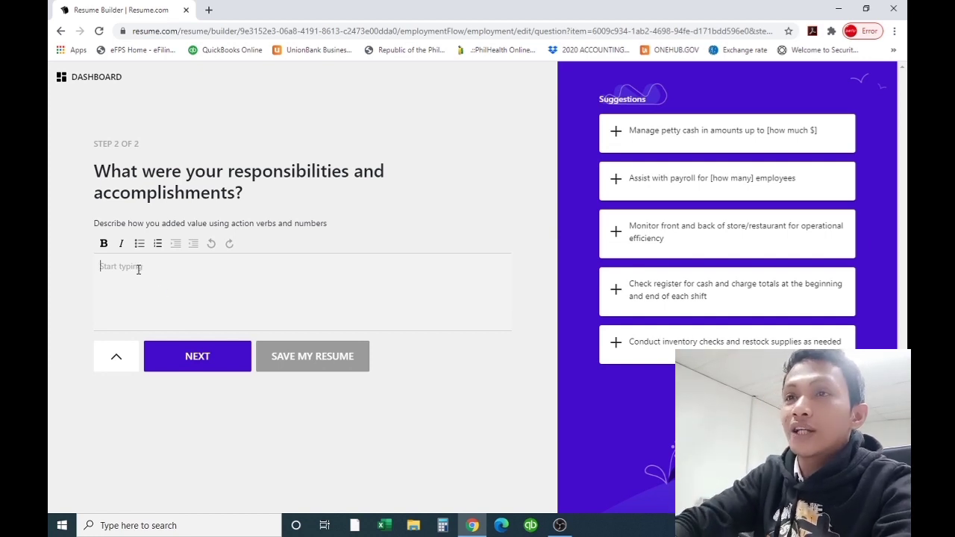
pyautogui.write('Accountancy')
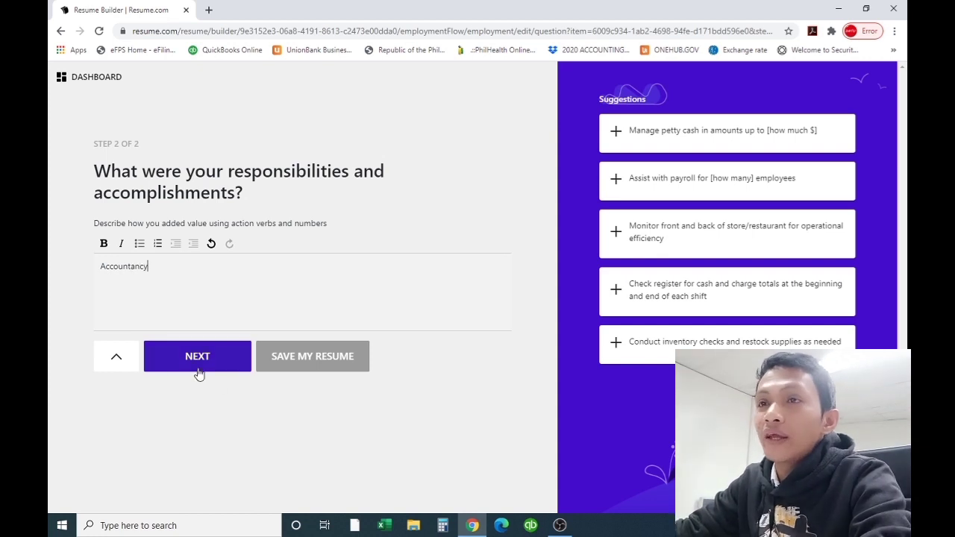
pyautogui.click(199, 375)
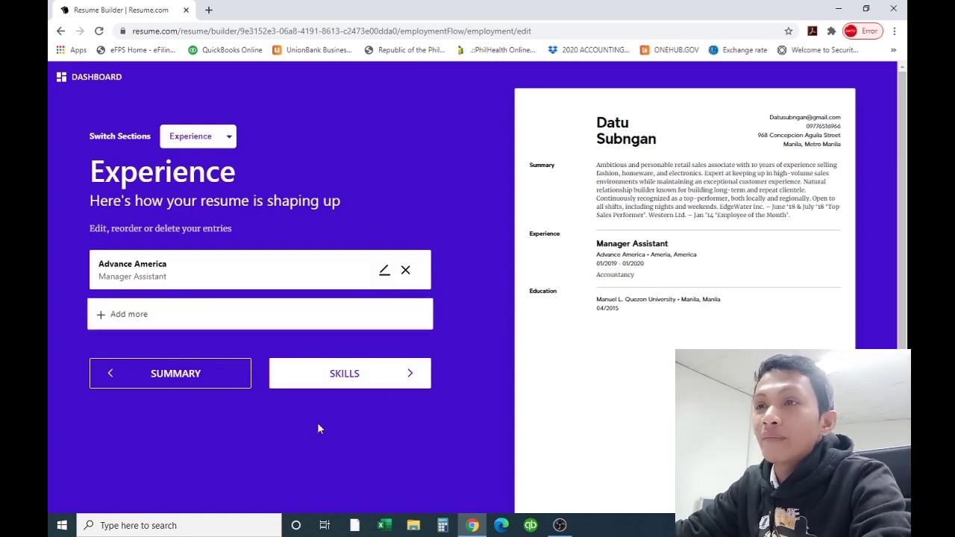
pyautogui.click(315, 385)
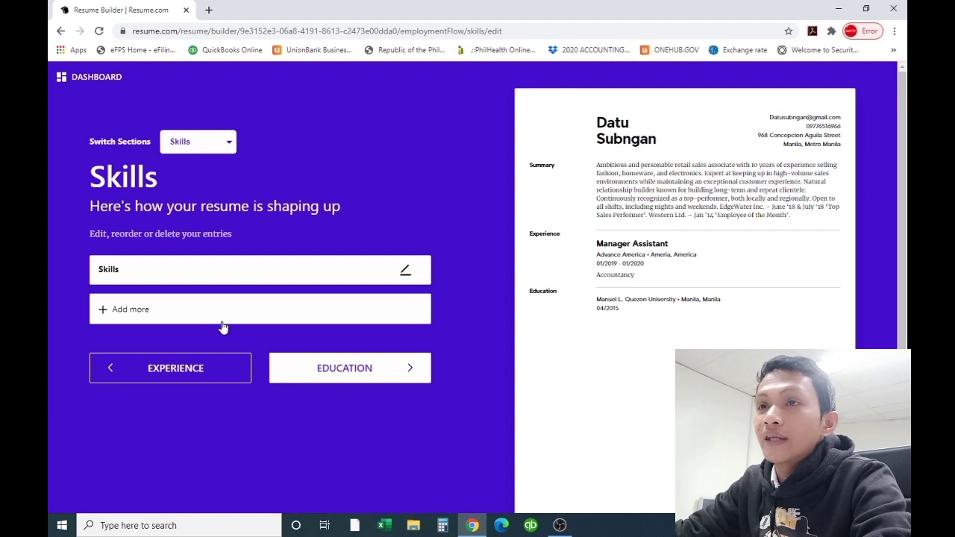
# Add Sales & Marketing, Multi-Tasking and Mathematics as skills from autocomplete and save them
pyautogui.click(150, 313)
pyautogui.click(158, 256)
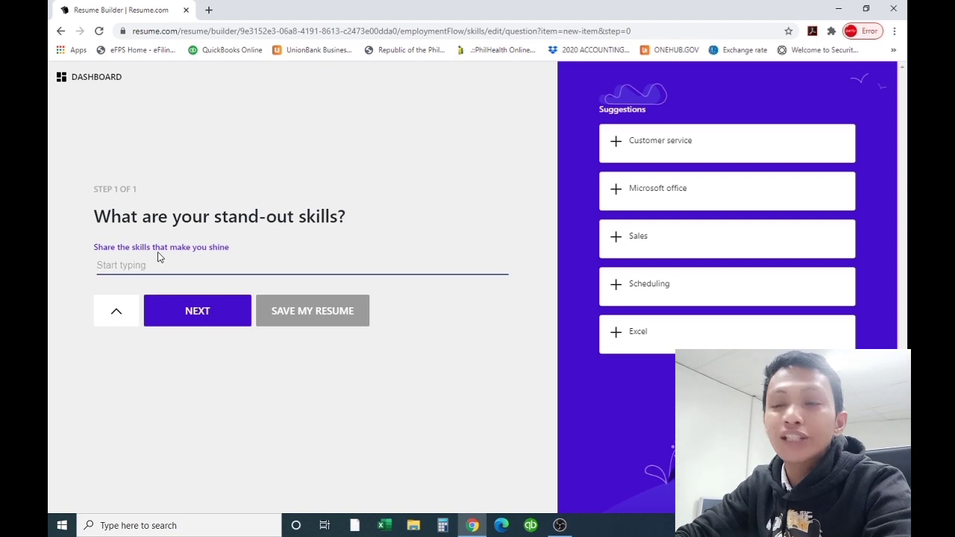
pyautogui.write('sals')
pyautogui.press('BackSpace')
pyautogui.press('BackSpace')
pyautogui.press('BackSpace')
pyautogui.press('BackSpace')
pyautogui.write('Sal')
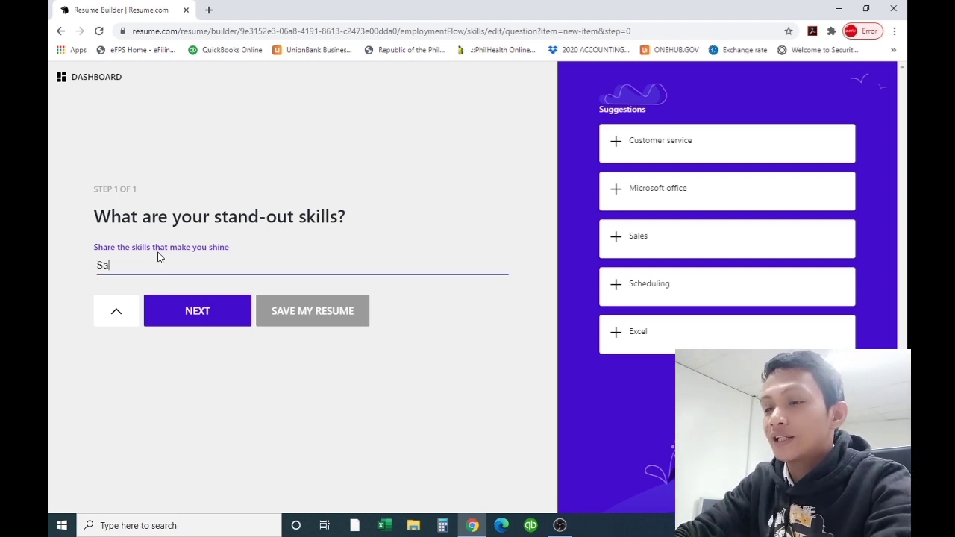
pyautogui.write('es Ta')
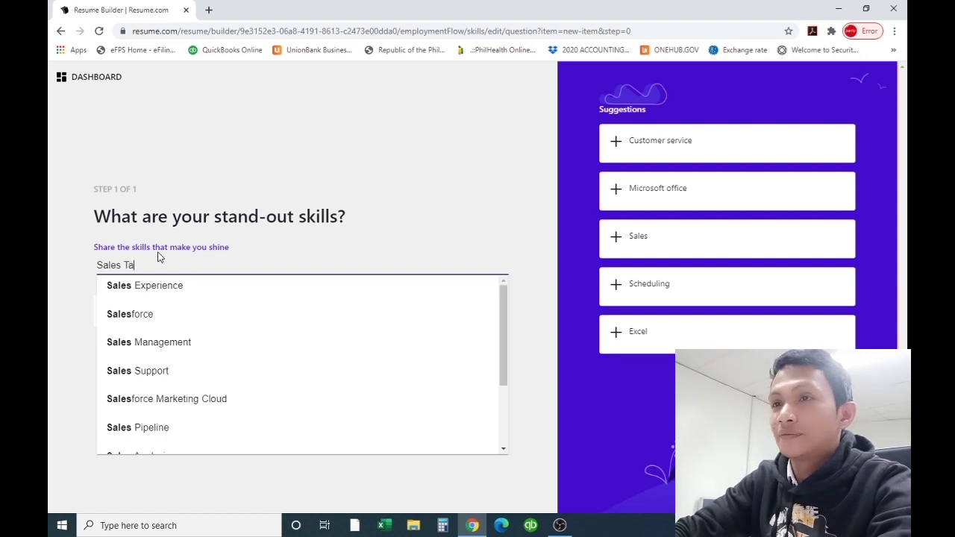
pyautogui.write('lk')
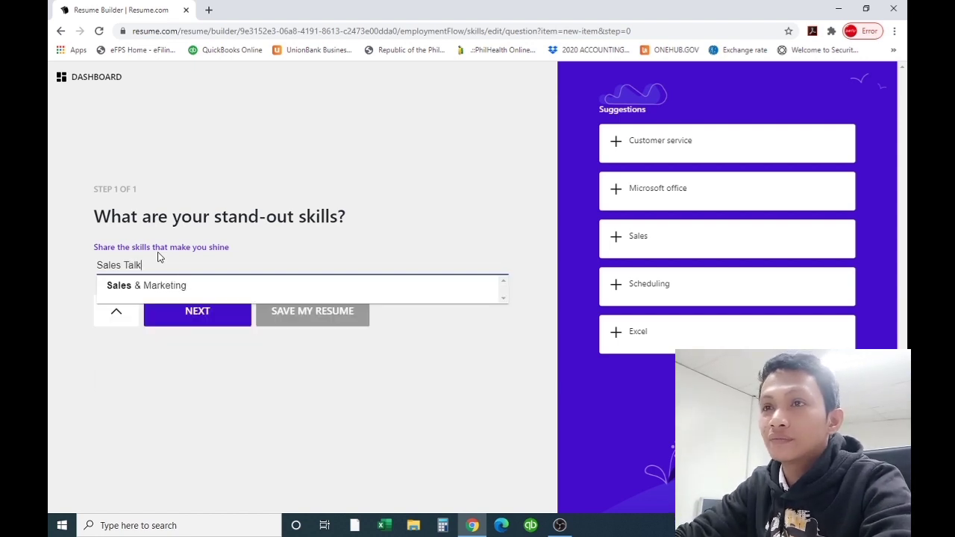
pyautogui.click(162, 285)
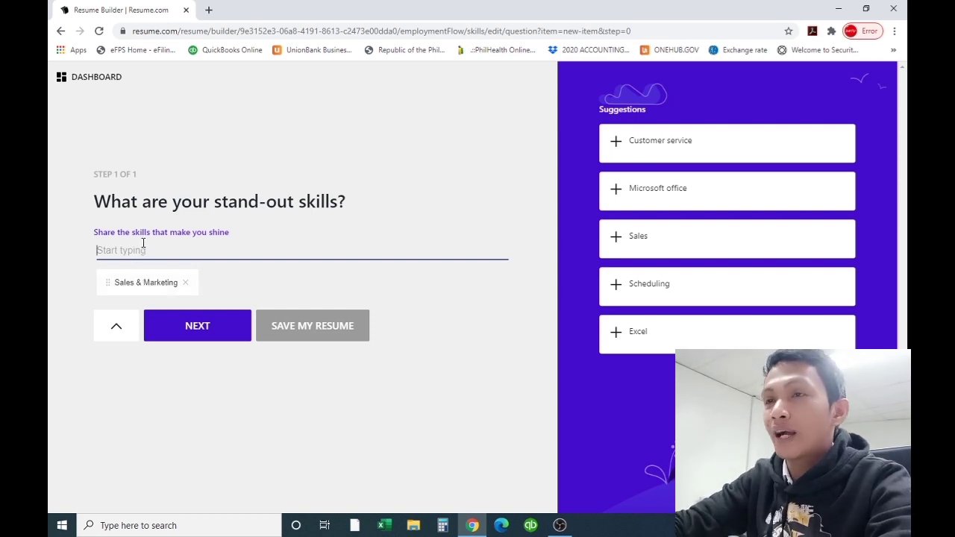
pyautogui.write('Multi-')
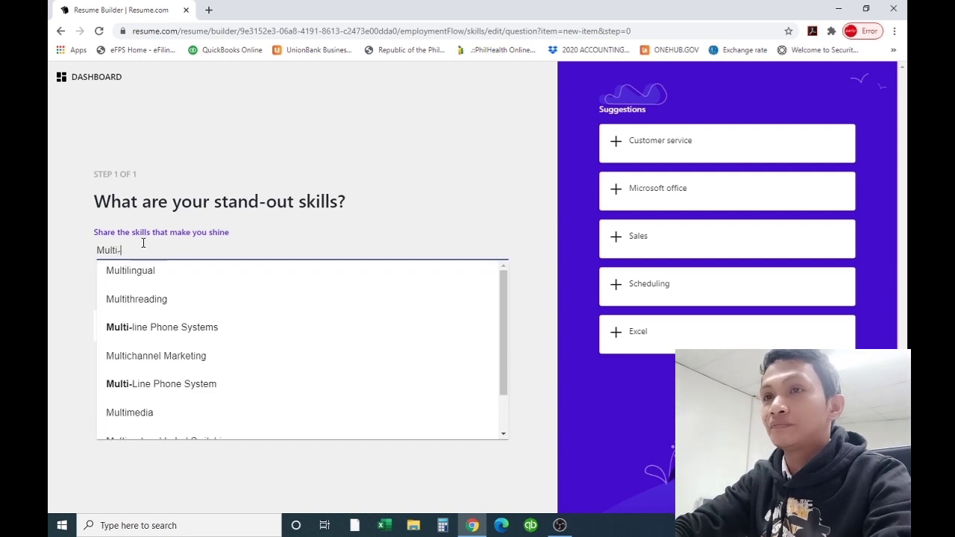
pyautogui.write('Tac')
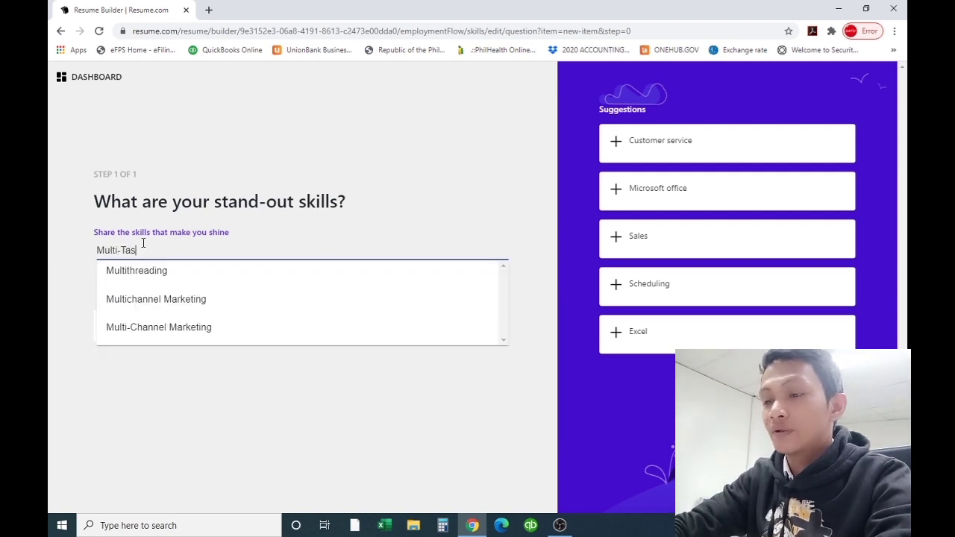
pyautogui.write('king')
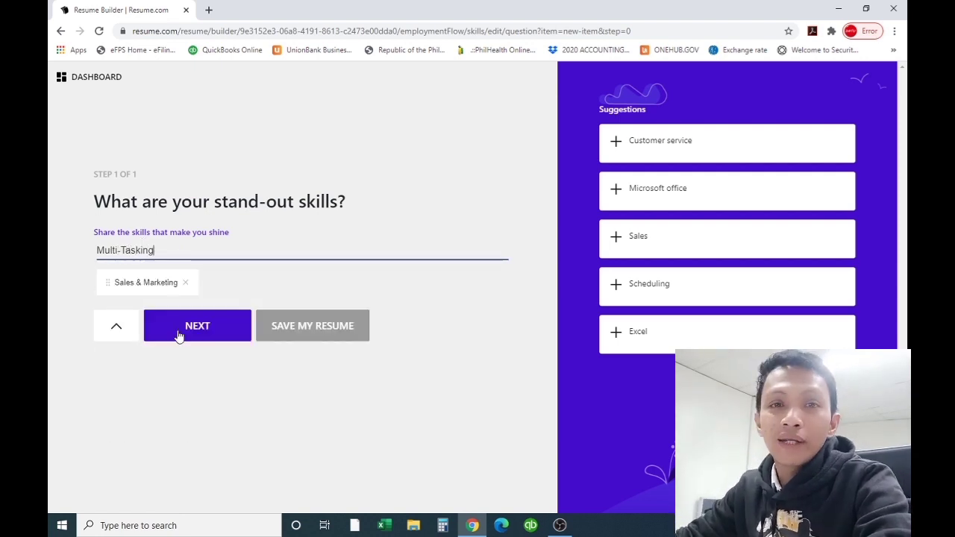
pyautogui.press('Return')
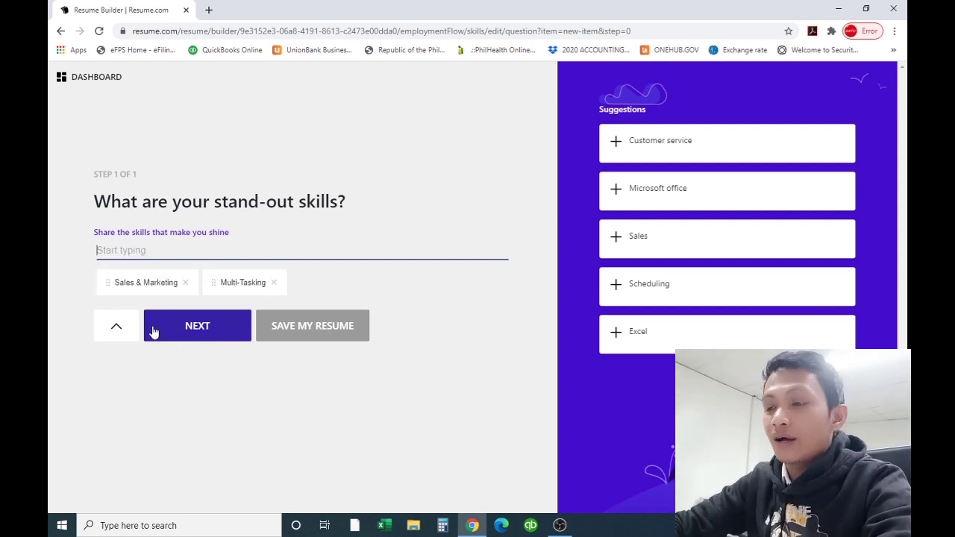
pyautogui.write('Mat')
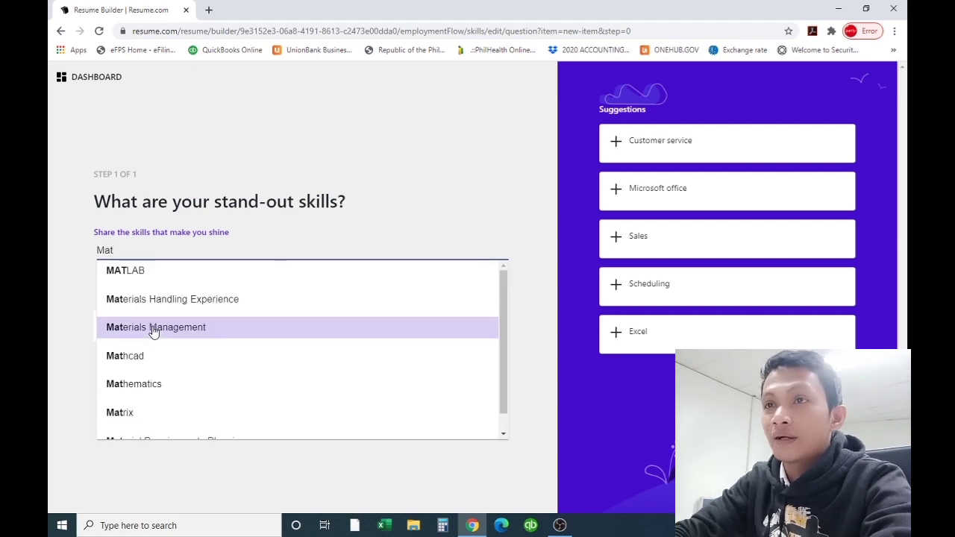
pyautogui.write('h')
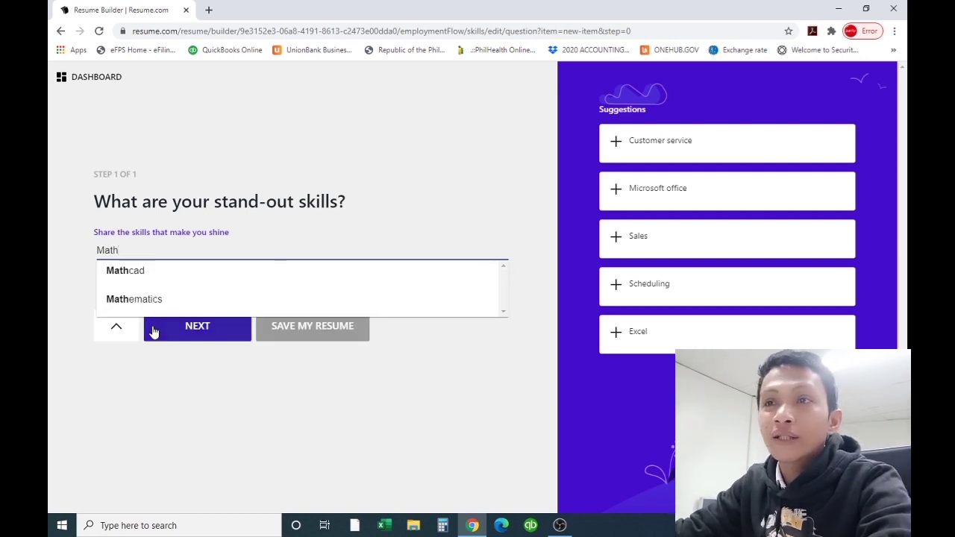
pyautogui.click(141, 303)
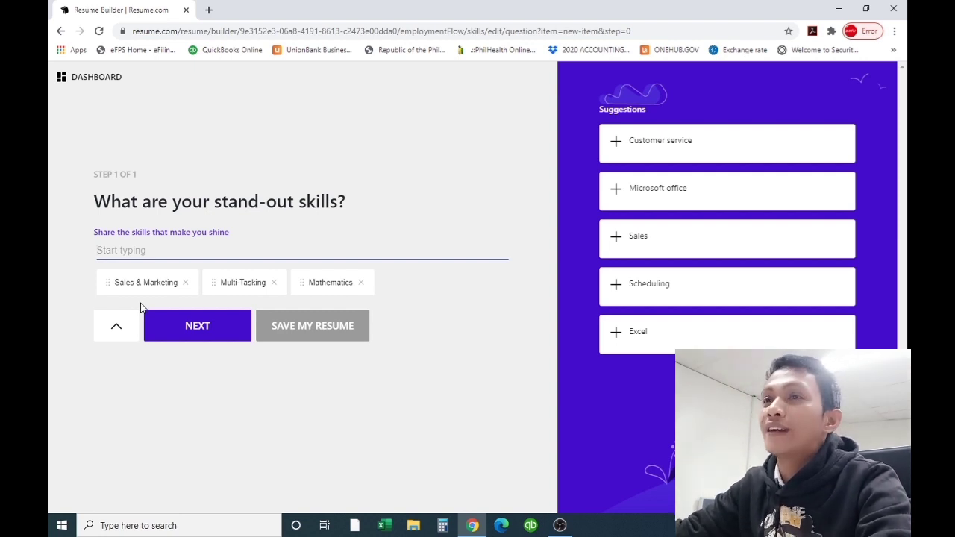
pyautogui.click(192, 337)
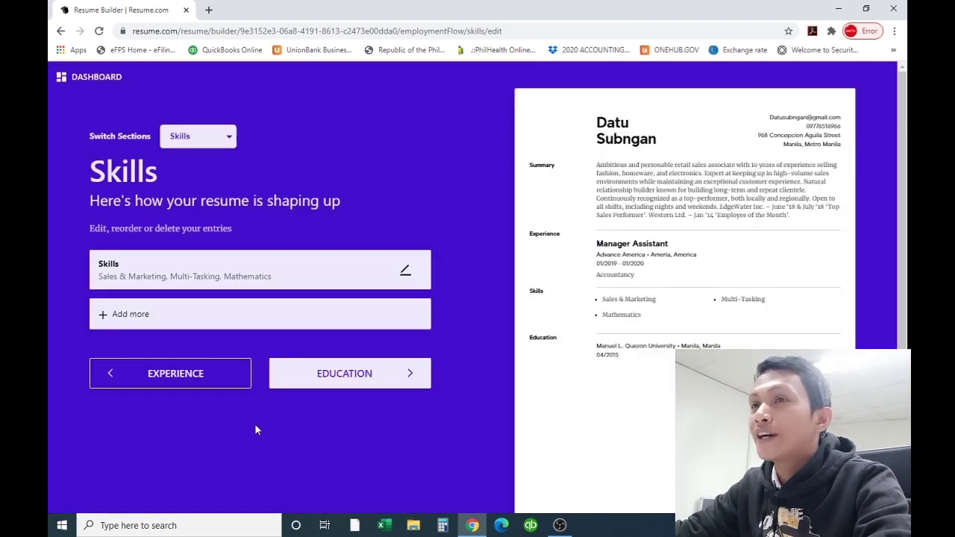
# Move to the Languages section and add Tagalog and English as spoken languages
pyautogui.click(360, 375)
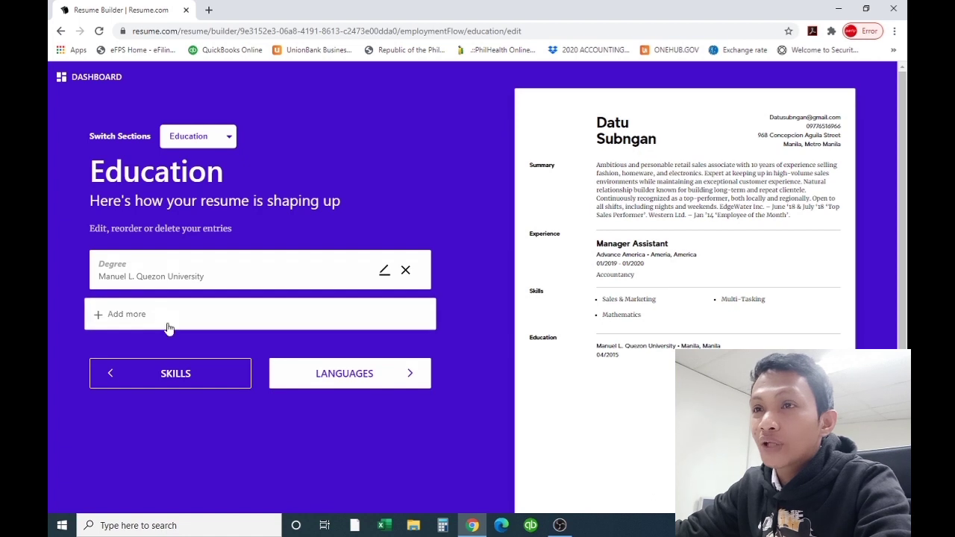
pyautogui.click(357, 376)
pyautogui.click(175, 309)
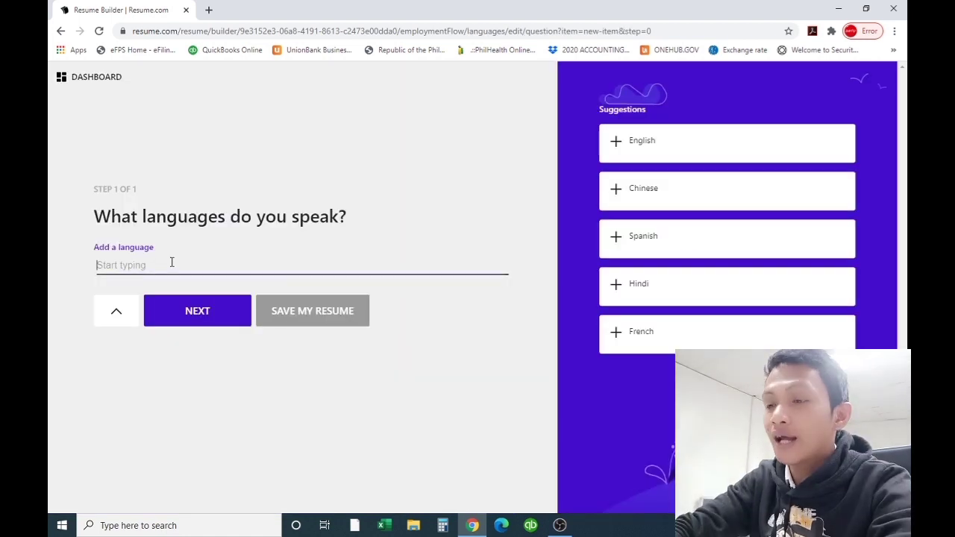
pyautogui.write('Tagalog')
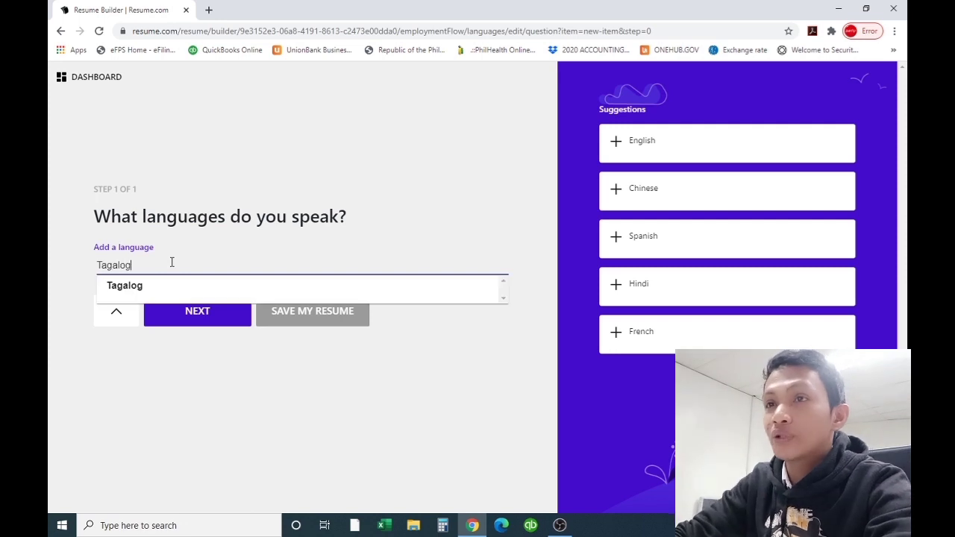
pyautogui.press('Return')
pyautogui.write('E')
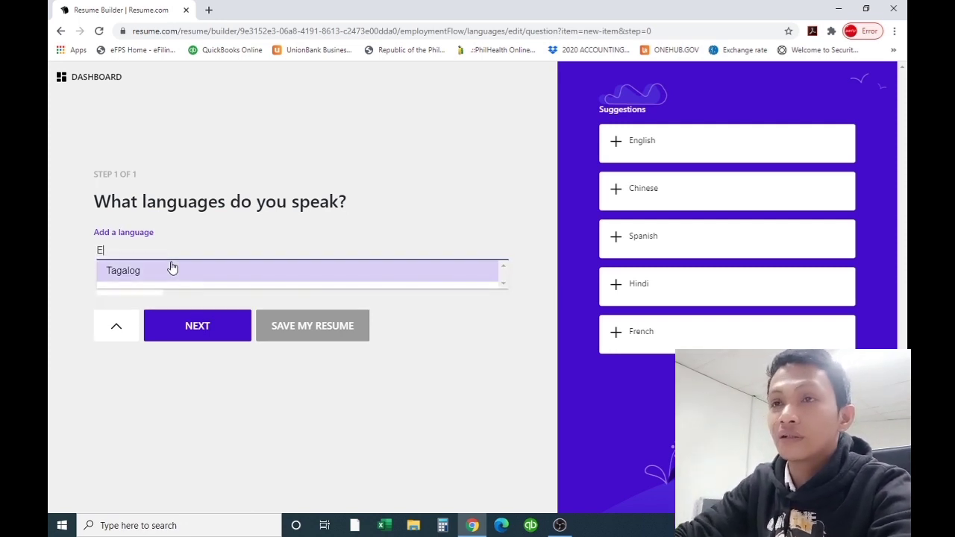
pyautogui.write('n')
pyautogui.press('BackSpace')
pyautogui.write('ng')
pyautogui.click(138, 298)
# Add Bisaya as the third language, save the languages and finish the resume
pyautogui.write('Biya')
pyautogui.press('BackSpace')
pyautogui.press('BackSpace')
pyautogui.write('s')
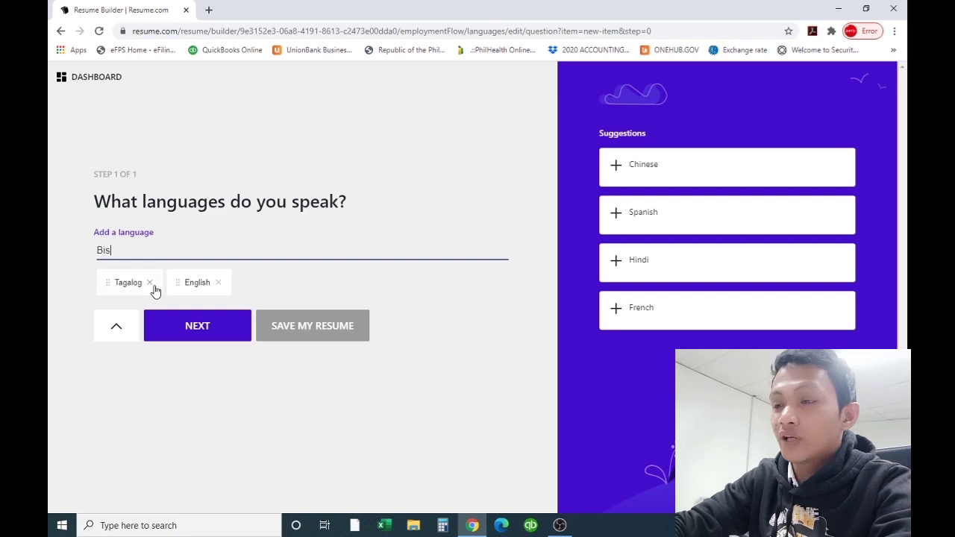
pyautogui.write('aya')
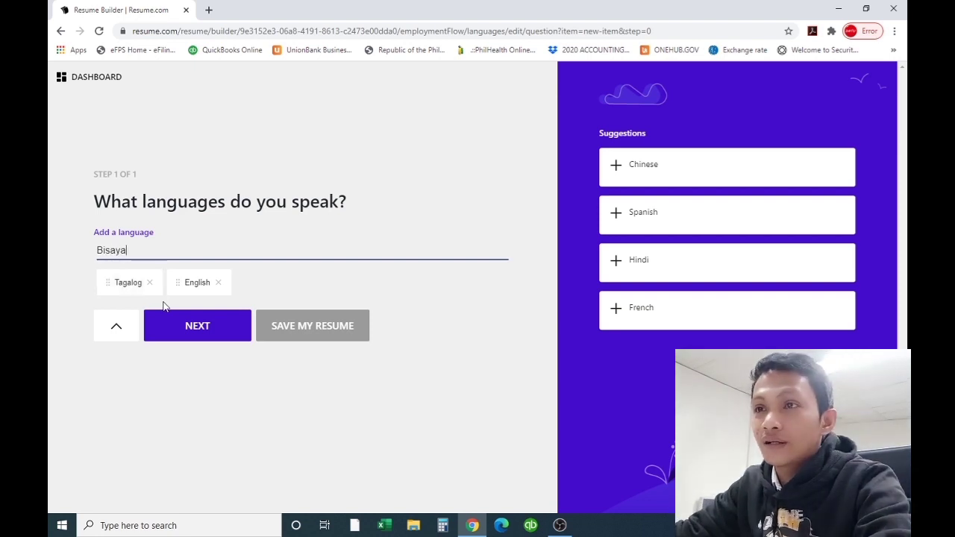
pyautogui.click(187, 333)
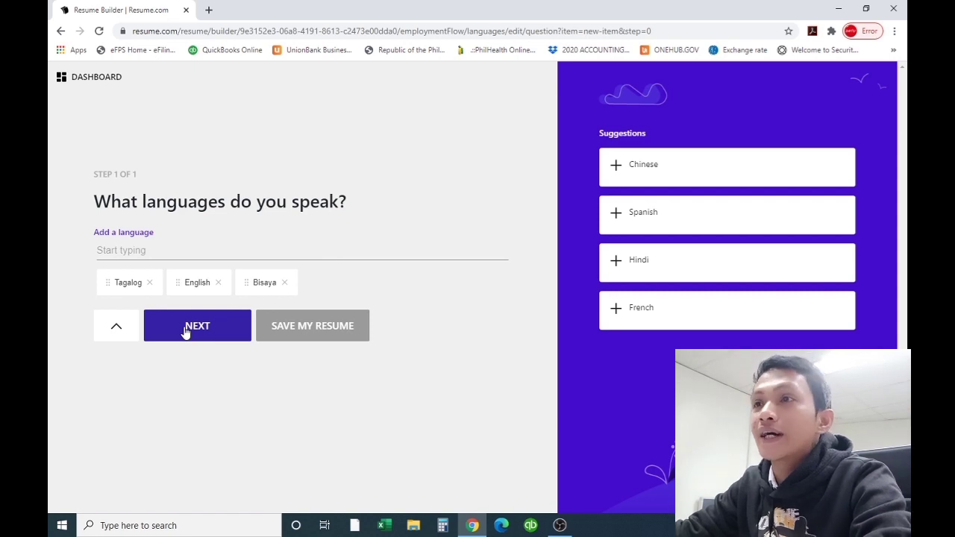
pyautogui.click(187, 333)
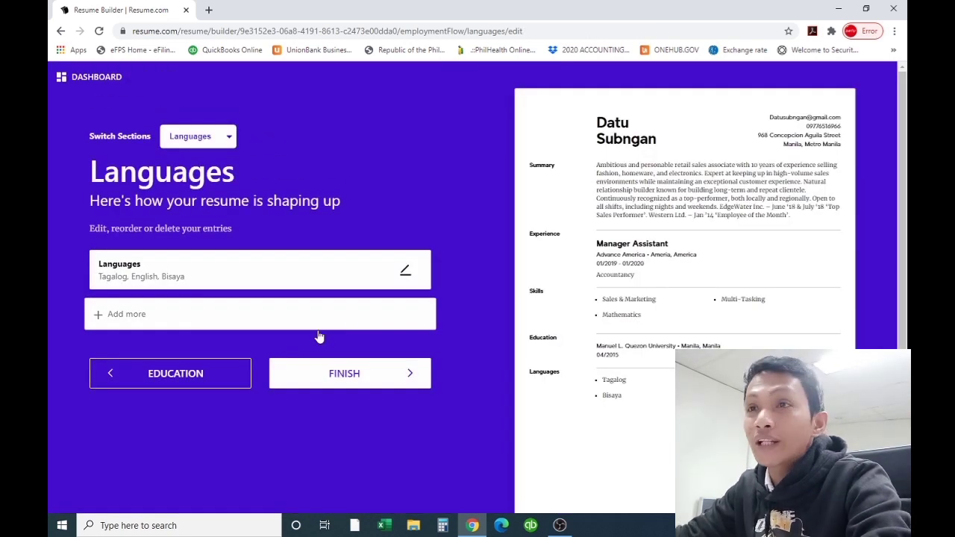
pyautogui.click(339, 377)
# Scroll the My Resume dashboard to review the six completed sections and the resume preview
pyautogui.scroll(-3, 588, 308)
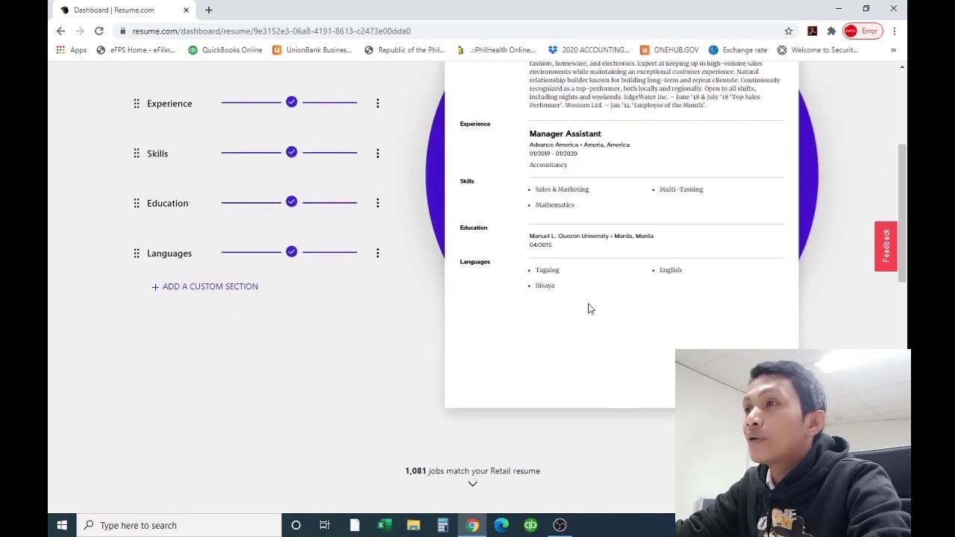
pyautogui.scroll(3, 588, 308)
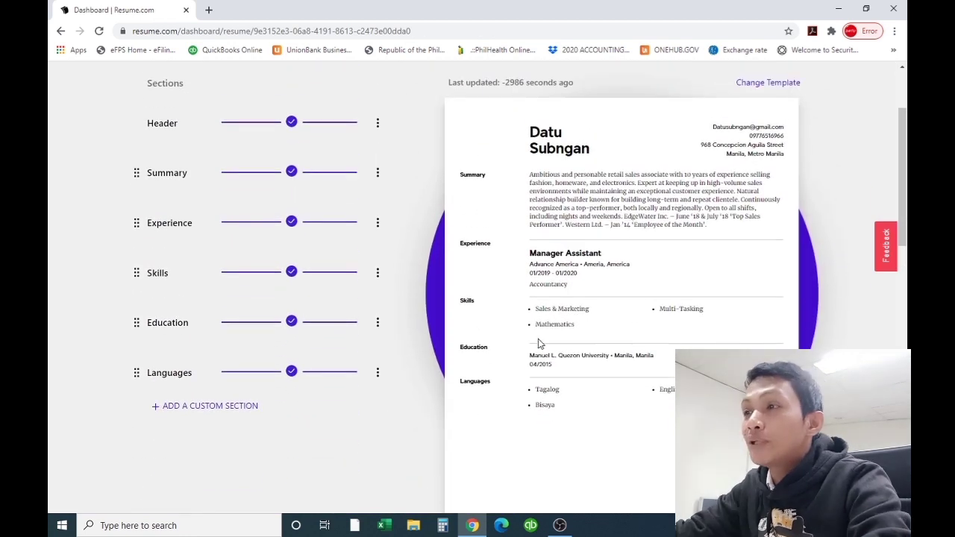
pyautogui.scroll(-3, 629, 329)
pyautogui.scroll(5, 631, 329)
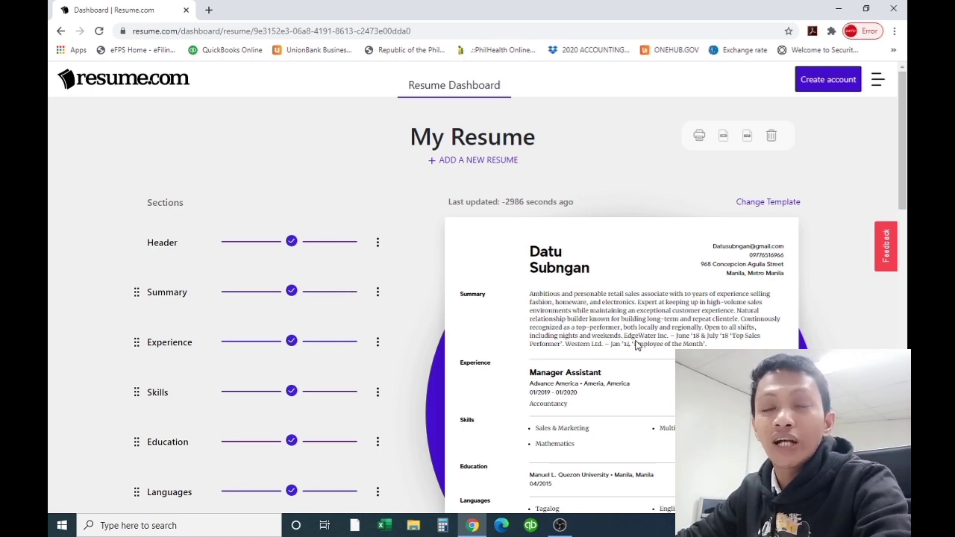
pyautogui.scroll(-3, 631, 344)
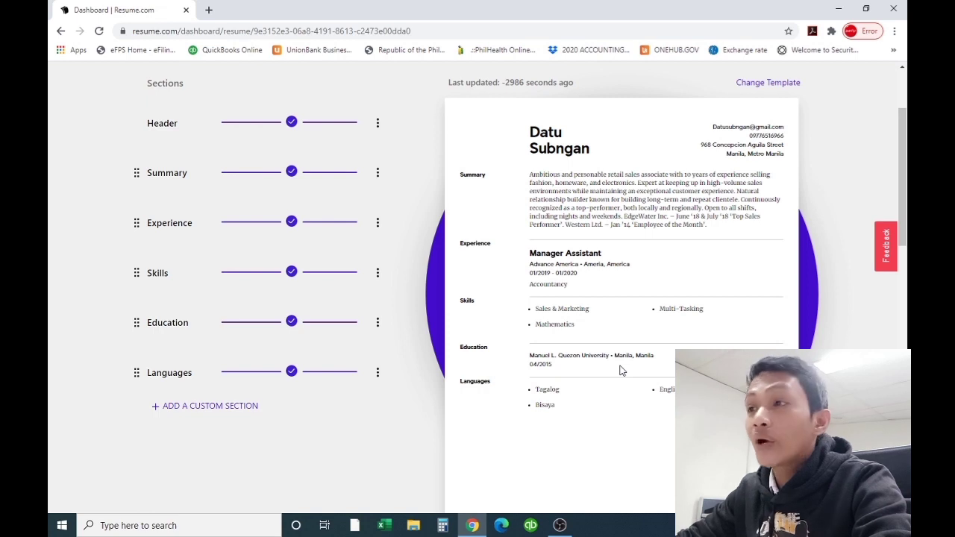
pyautogui.scroll(3, 614, 366)
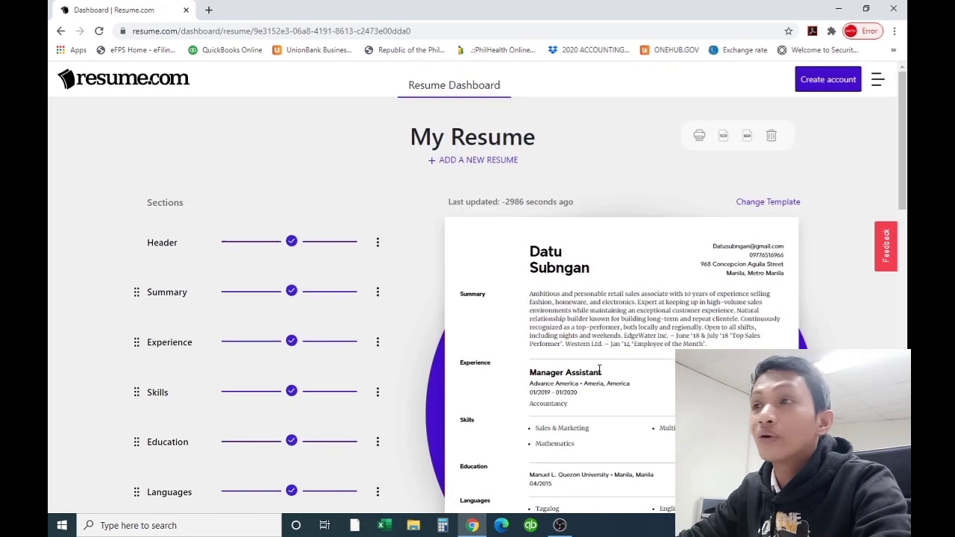
pyautogui.scroll(-3, 620, 369)
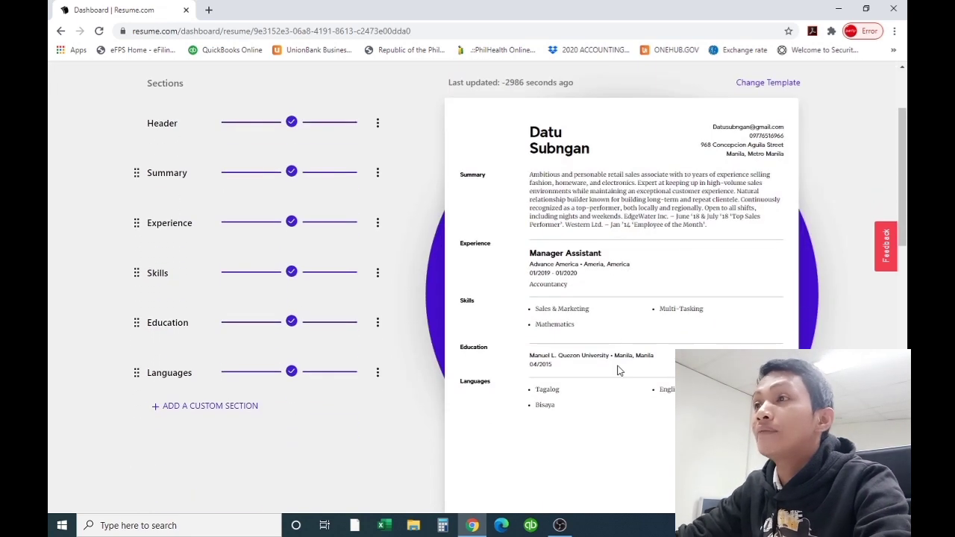
pyautogui.scroll(-1, 621, 355)
pyautogui.scroll(1, 620, 350)
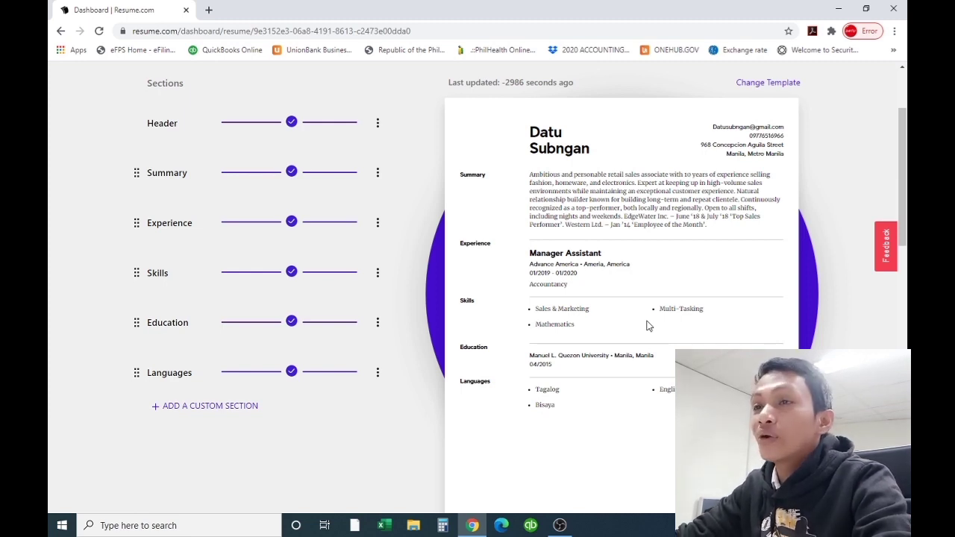
# Open the finished resume as a printable one-page PDF from the My Resume header
pyautogui.scroll(-1, 648, 326)
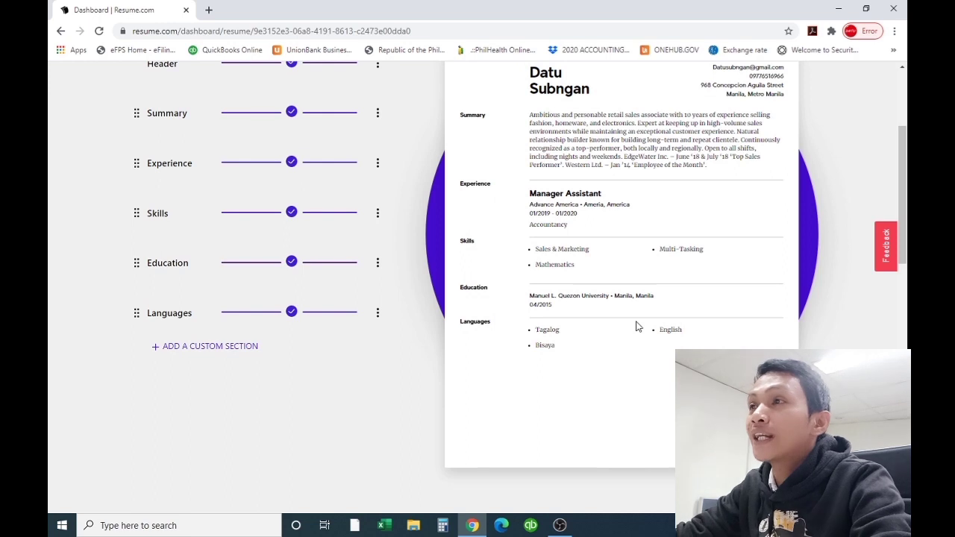
pyautogui.scroll(2, 642, 325)
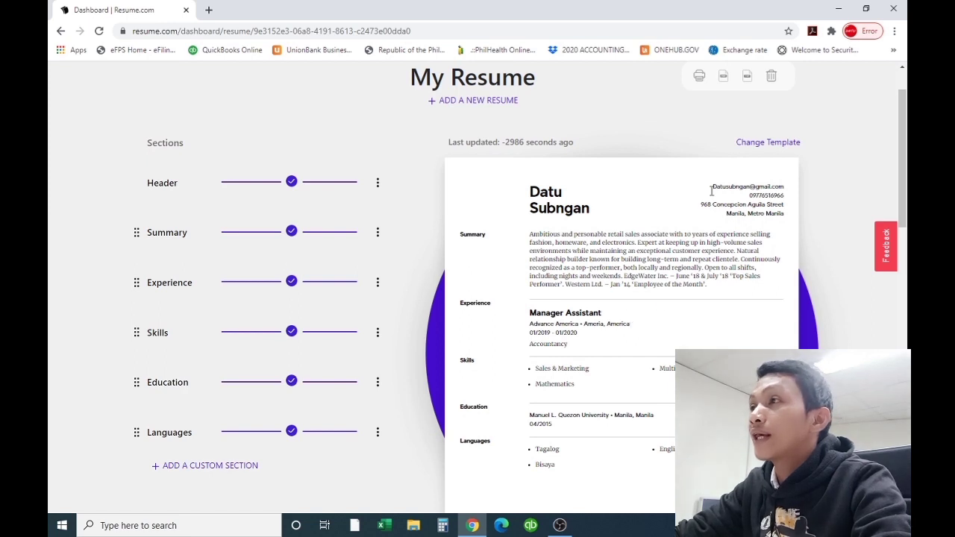
pyautogui.scroll(1, 699, 171)
pyautogui.click(701, 140)
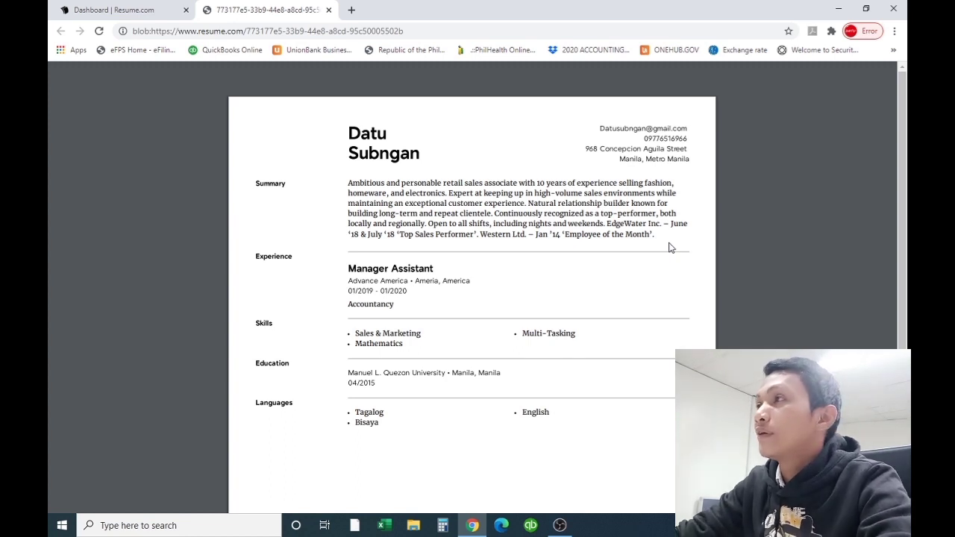
# Print the one-page resume PDF, check its layout, then close the PDF tab
pyautogui.click(869, 78)
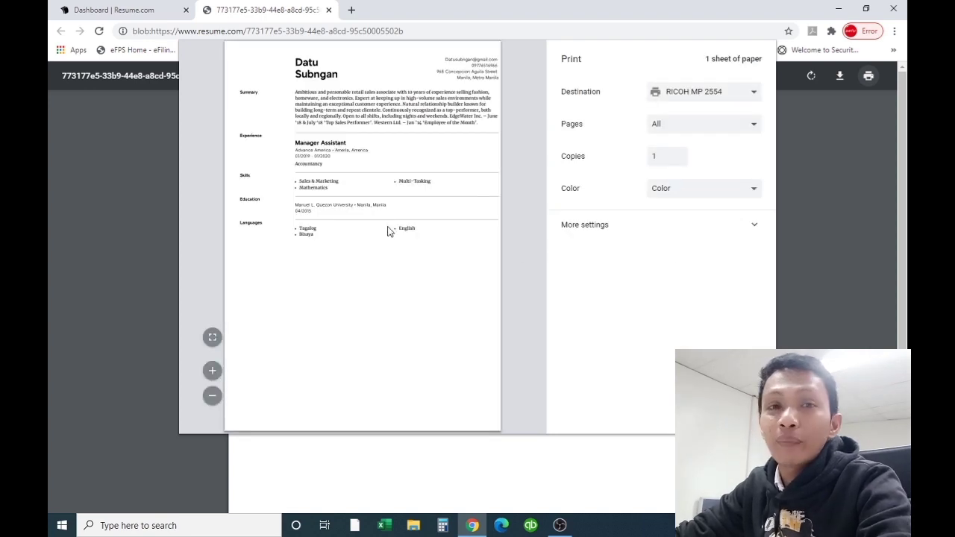
pyautogui.click(694, 417)
pyautogui.scroll(-1, 656, 371)
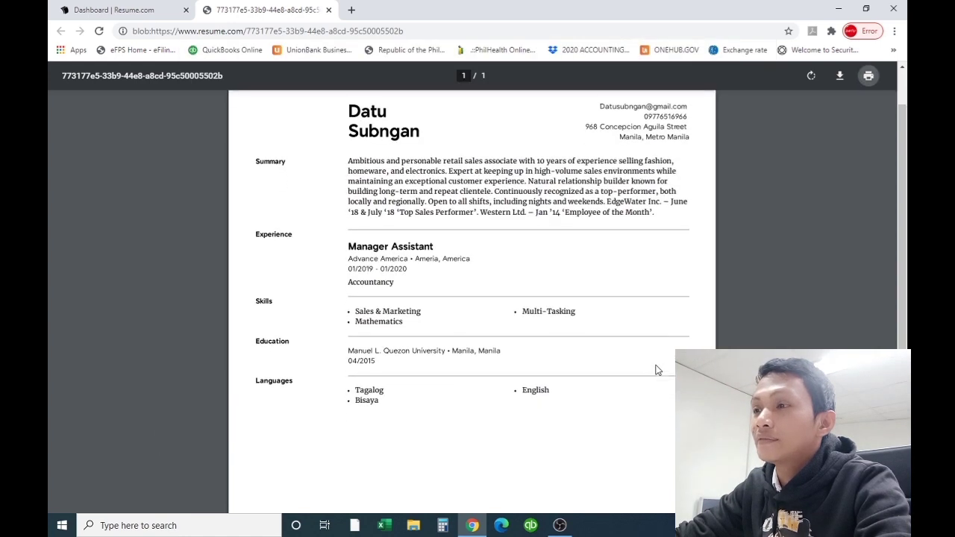
pyautogui.scroll(-3, 657, 370)
pyautogui.scroll(3, 660, 382)
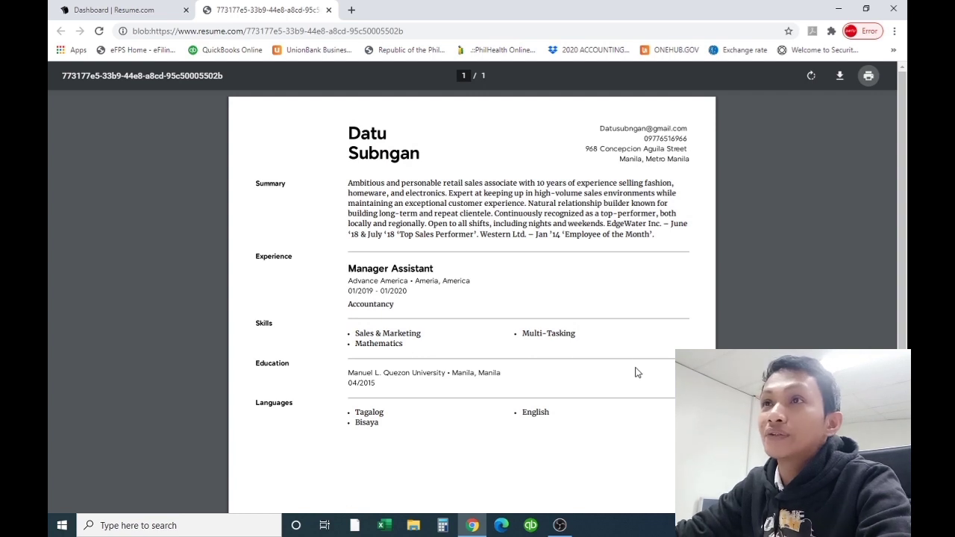
pyautogui.click(328, 10)
# Follow the dashboard's job matches to Indeed's listing of more retail jobs
pyautogui.scroll(-5, 593, 328)
pyautogui.scroll(-4, 590, 329)
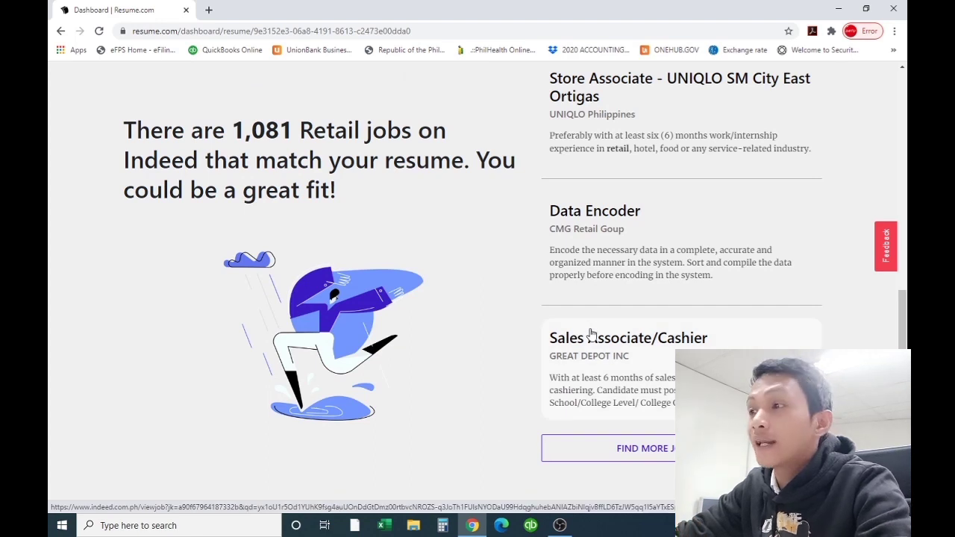
pyautogui.scroll(-2, 586, 329)
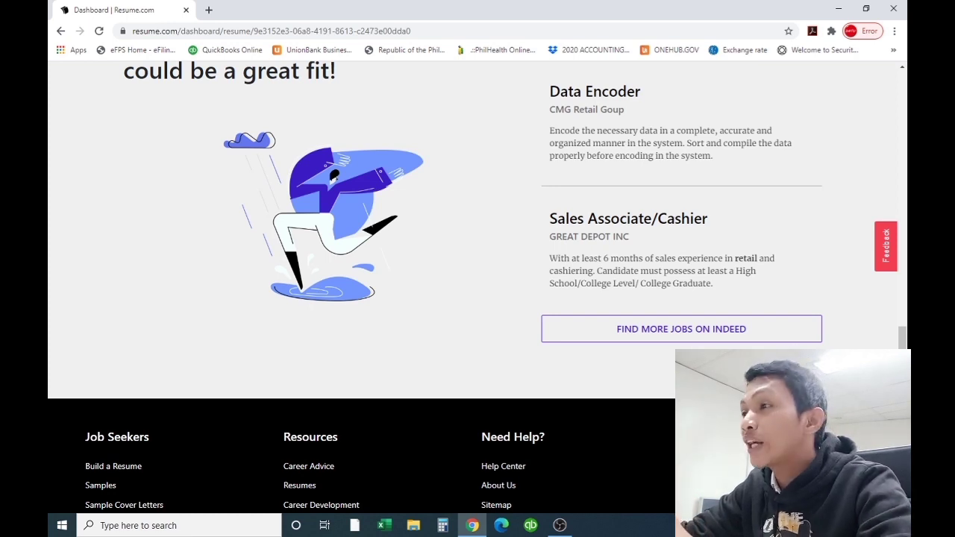
pyautogui.click(685, 330)
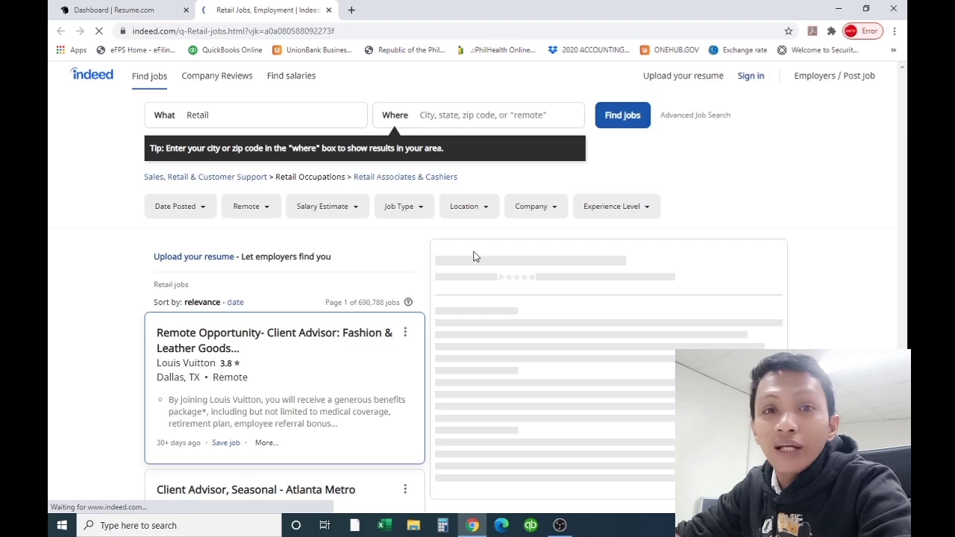
# Open the US Department of Defense STORE WORKER posting and read its $17.66–$20.62/hour description
pyautogui.scroll(-2, 337, 324)
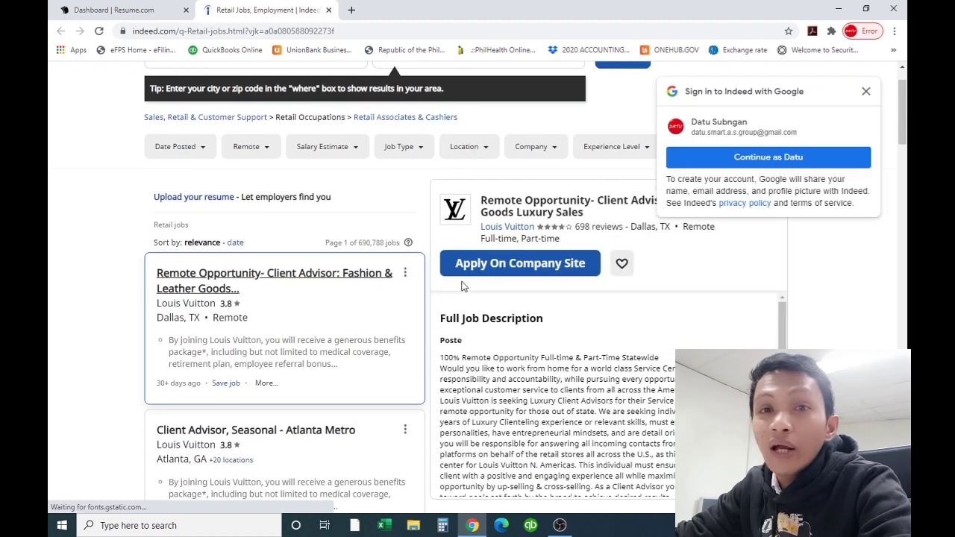
pyautogui.scroll(-6, 321, 302)
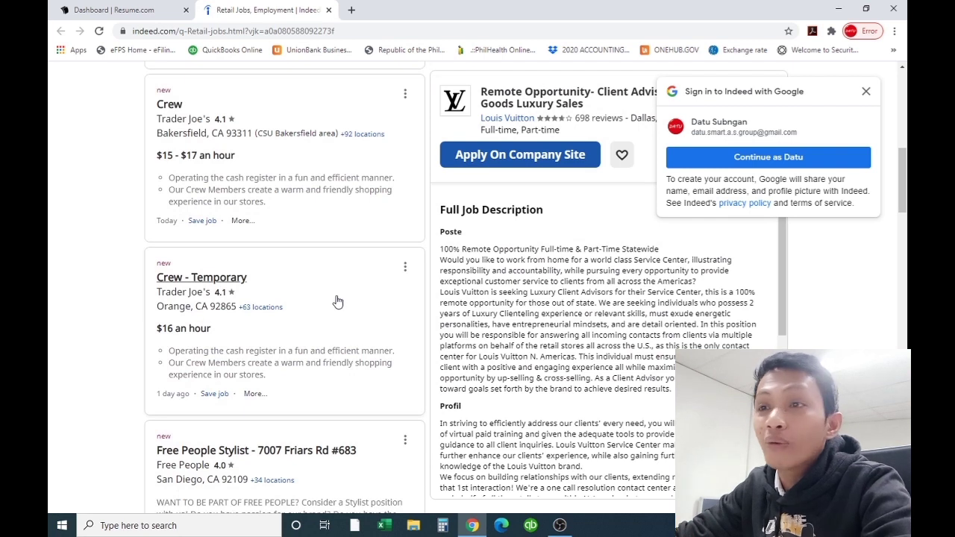
pyautogui.scroll(-7, 337, 301)
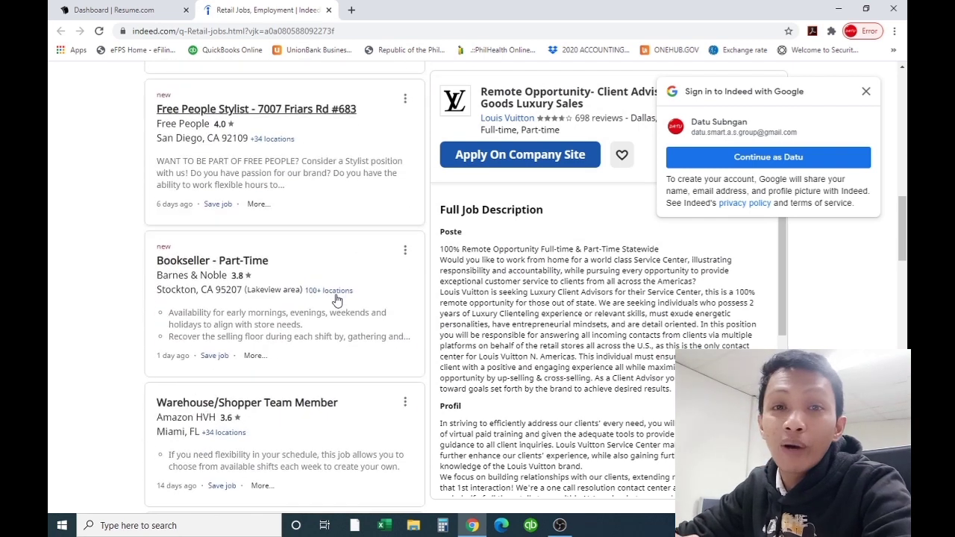
pyautogui.scroll(-3, 339, 305)
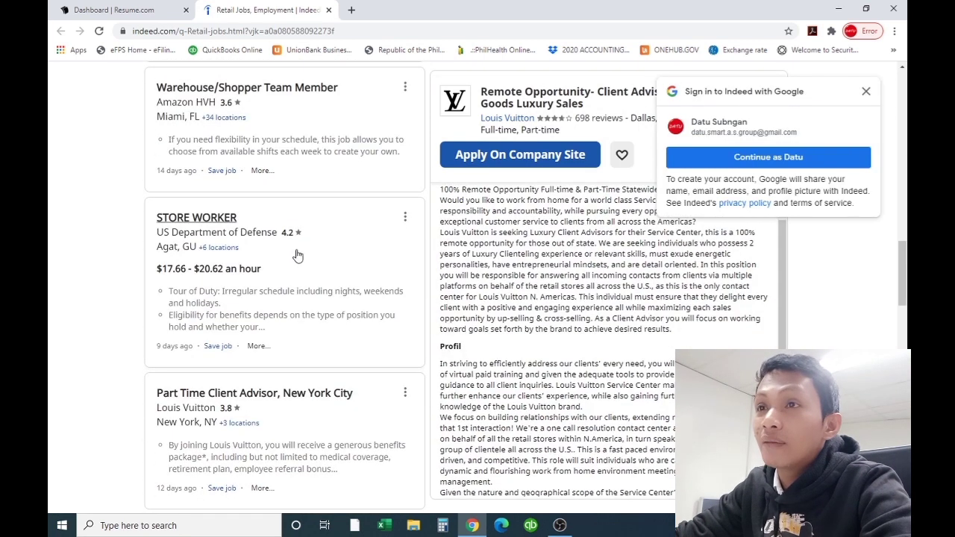
pyautogui.click(212, 219)
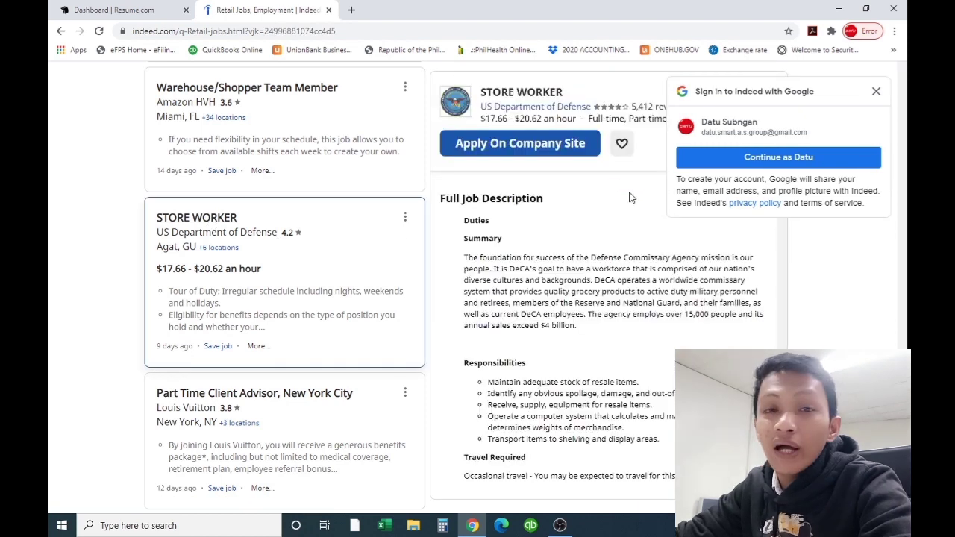
pyautogui.scroll(-3, 358, 286)
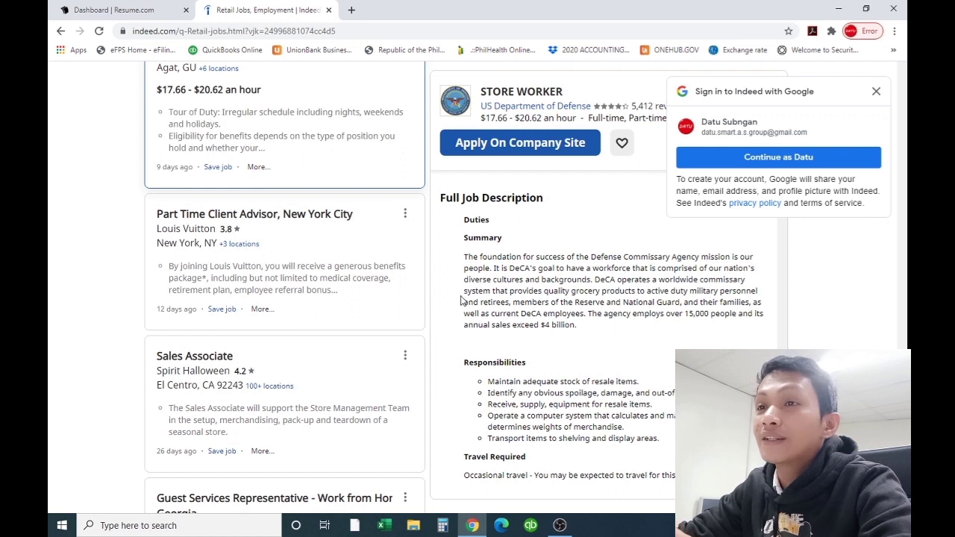
pyautogui.scroll(-1, 306, 337)
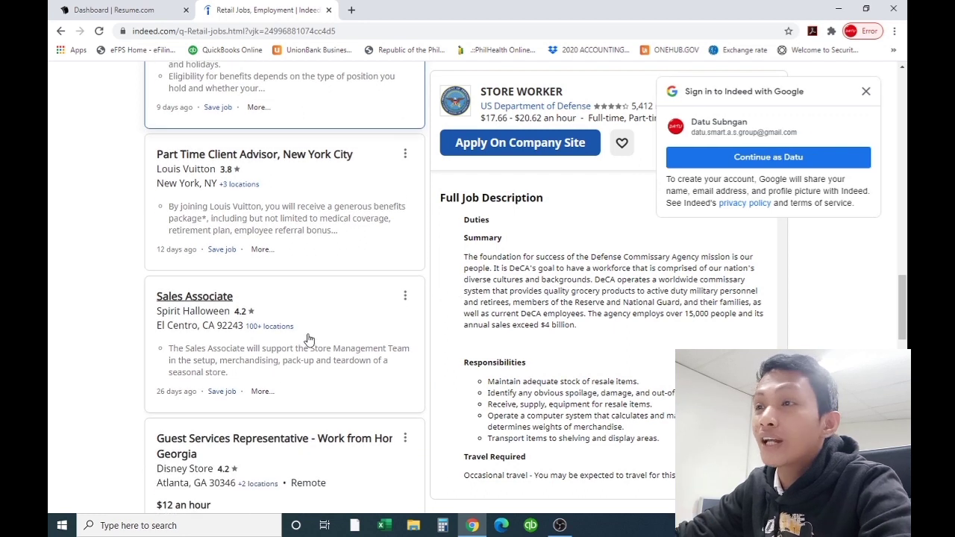
pyautogui.scroll(-5, 309, 338)
pyautogui.scroll(-10, 362, 317)
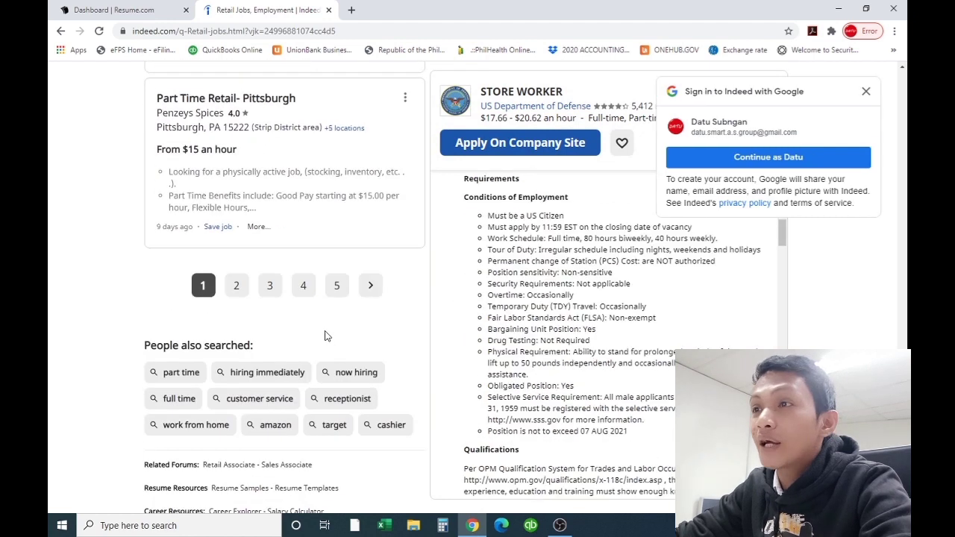
pyautogui.scroll(-3, 321, 336)
pyautogui.scroll(5, 306, 326)
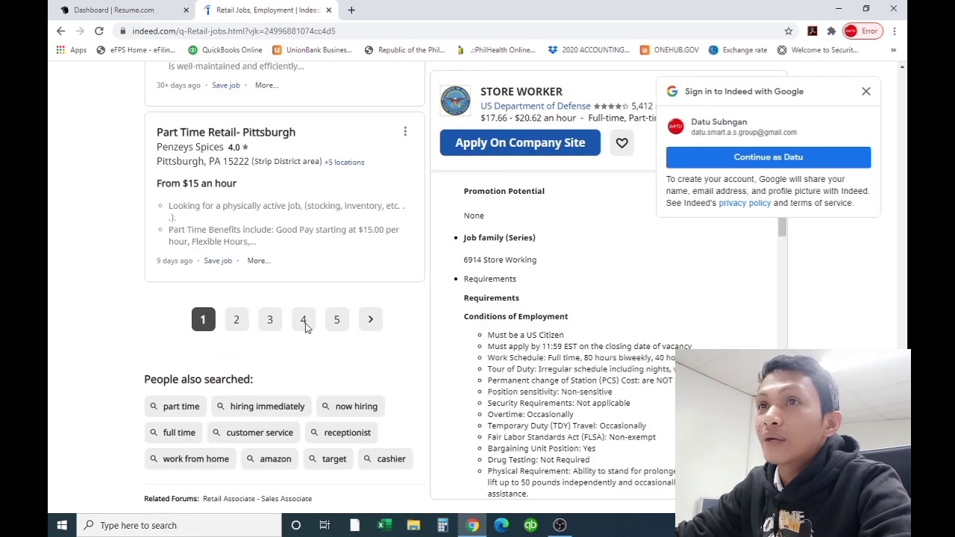
pyautogui.scroll(7, 305, 326)
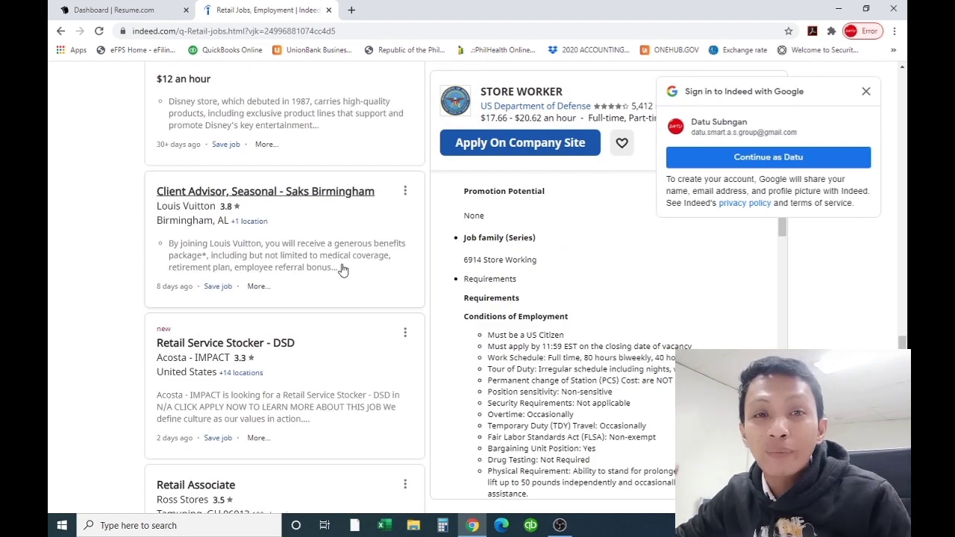